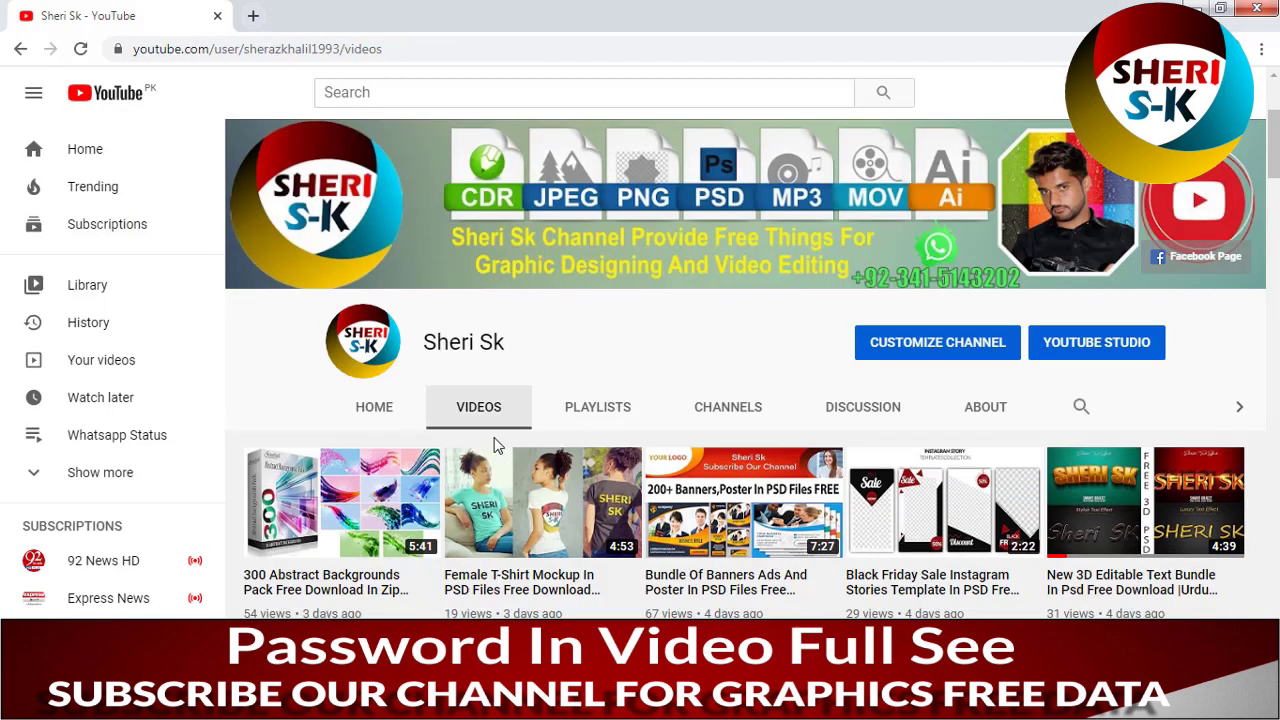
Step: Open the Bubbles_overlays folder and scroll through its black-background bubble images
{"action": "scroll", "coordinate": [495, 444], "scroll_direction": "down", "scroll_amount": 3}
{"action": "scroll", "coordinate": [497, 445], "scroll_direction": "down", "scroll_amount": 1}
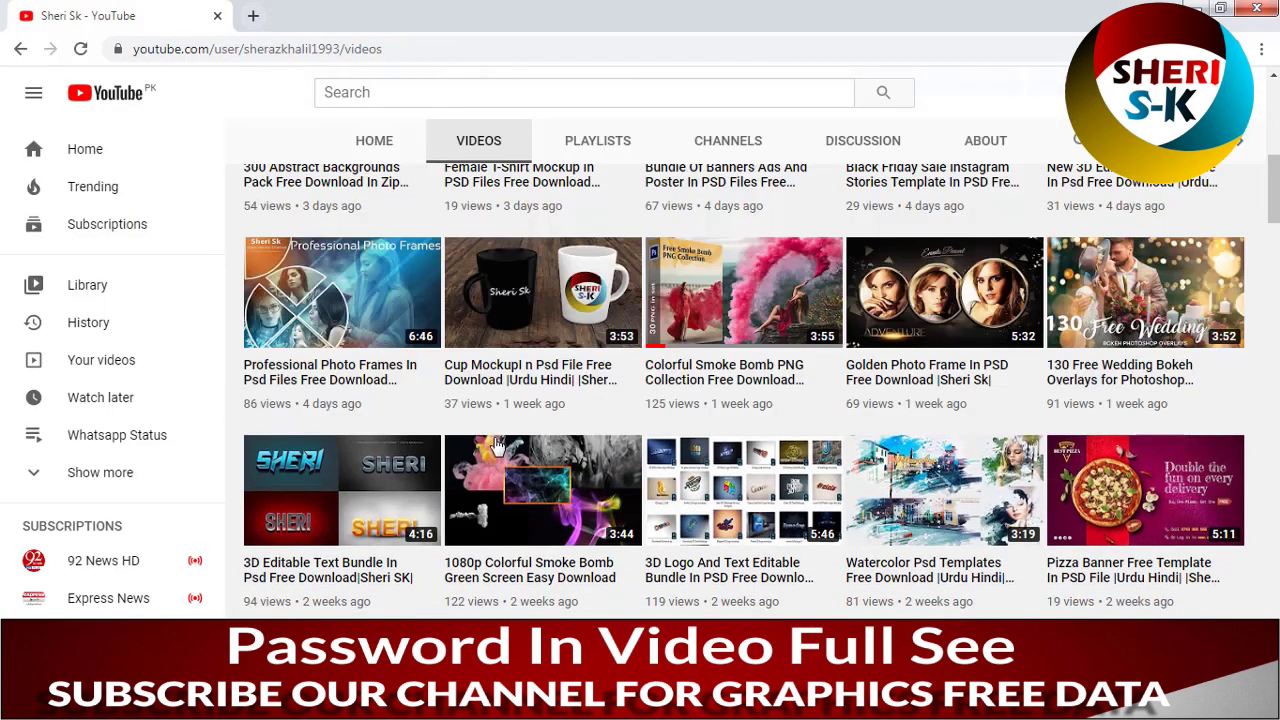
{"action": "scroll", "coordinate": [497, 445], "scroll_direction": "up", "scroll_amount": 1}
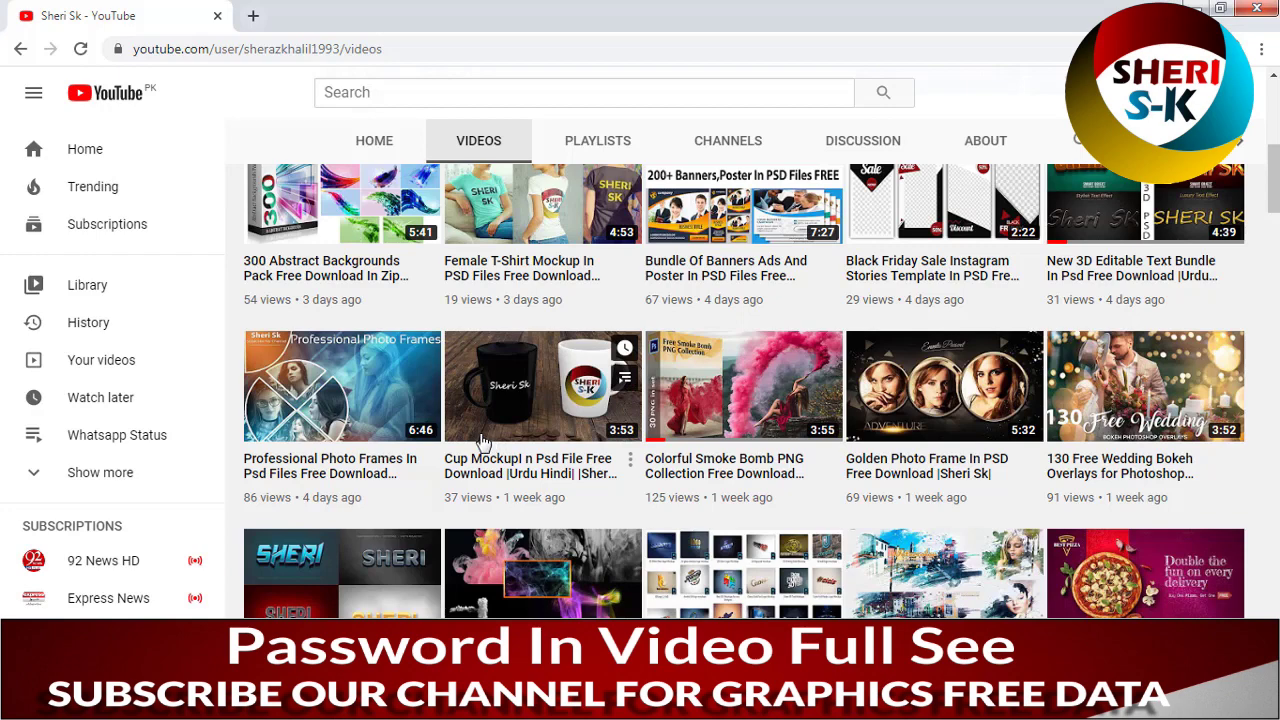
{"action": "scroll", "coordinate": [481, 441], "scroll_direction": "up", "scroll_amount": 2}
{"action": "scroll", "coordinate": [480, 440], "scroll_direction": "up", "scroll_amount": 2}
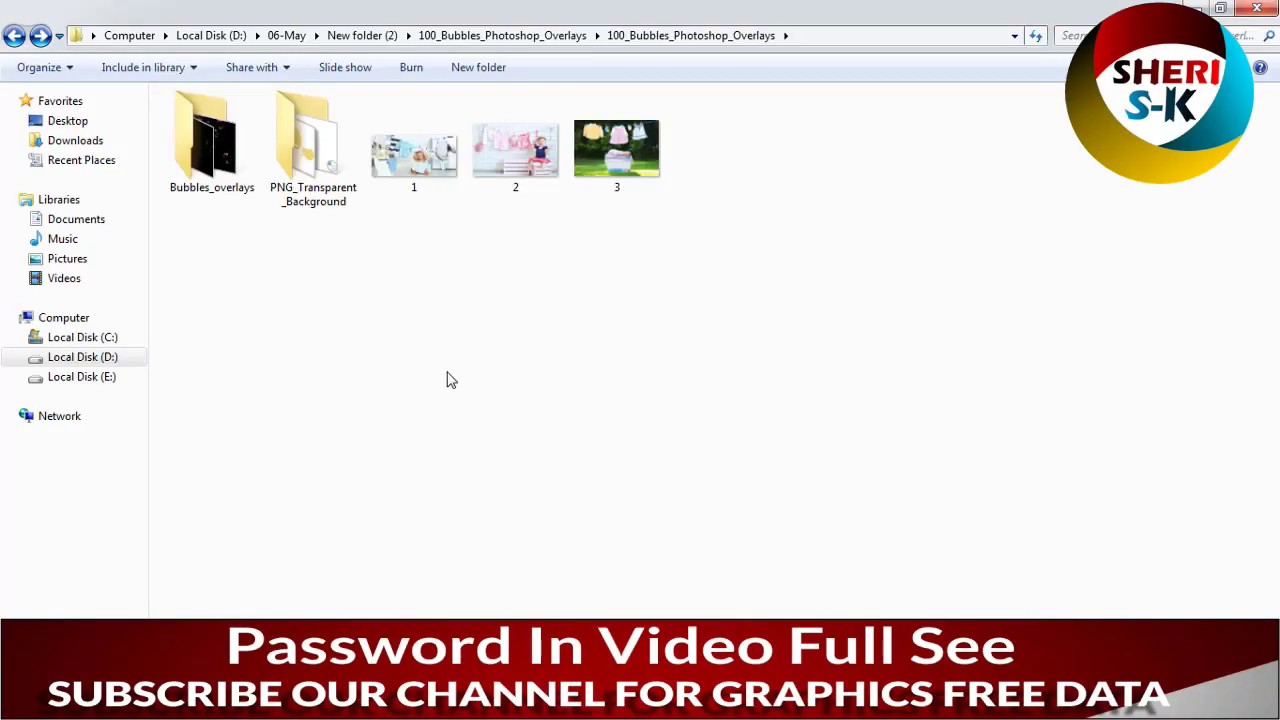
{"action": "double_click", "coordinate": [208, 140]}
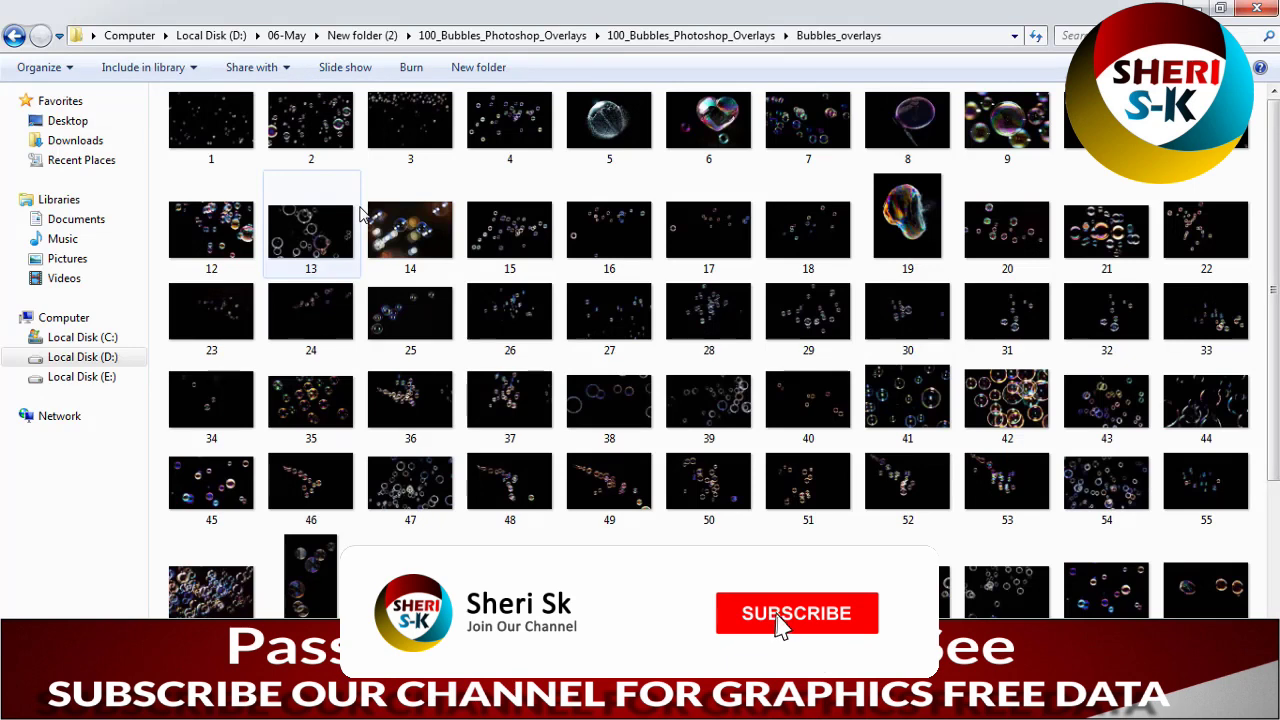
{"action": "scroll", "coordinate": [365, 250], "scroll_direction": "down", "scroll_amount": 3}
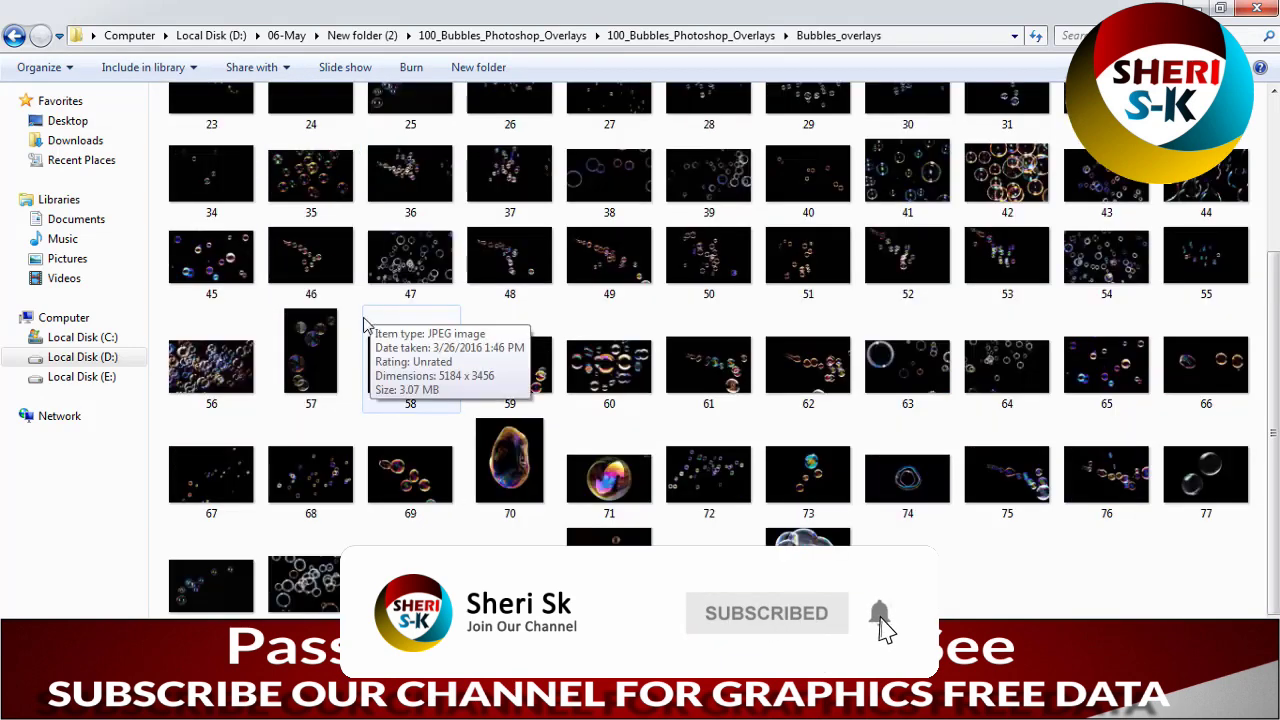
{"action": "scroll", "coordinate": [640, 400], "scroll_direction": "up", "scroll_amount": 3}
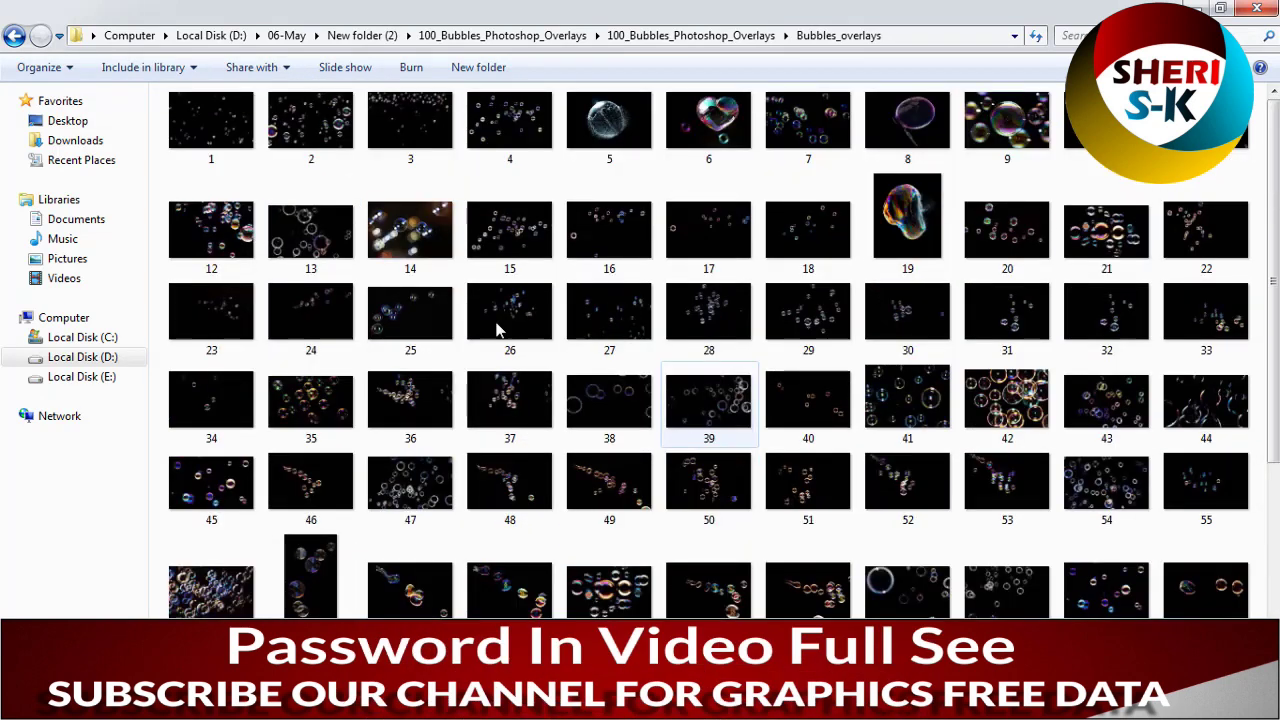
Step: Check the PNG_Transparent_Background folder by previewing bubble image 103 full size
{"action": "key", "text": "BackSpace"}
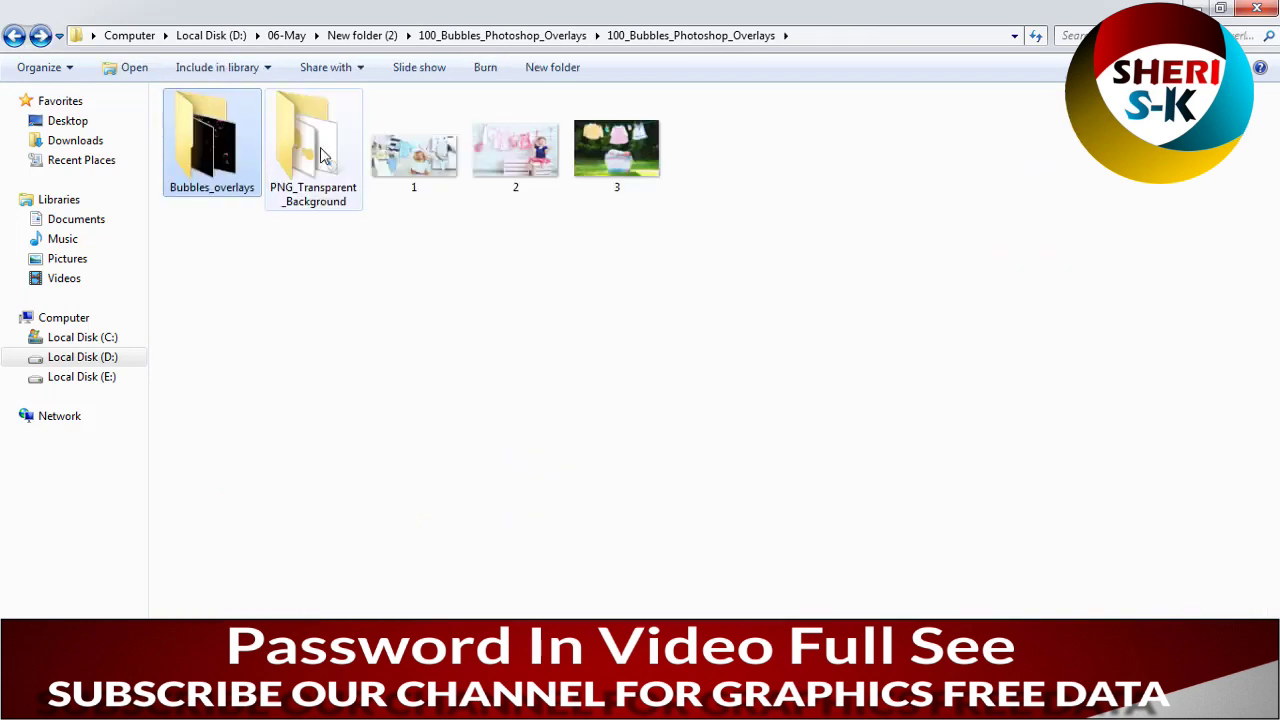
{"action": "double_click", "coordinate": [322, 155]}
{"action": "double_click", "coordinate": [927, 267]}
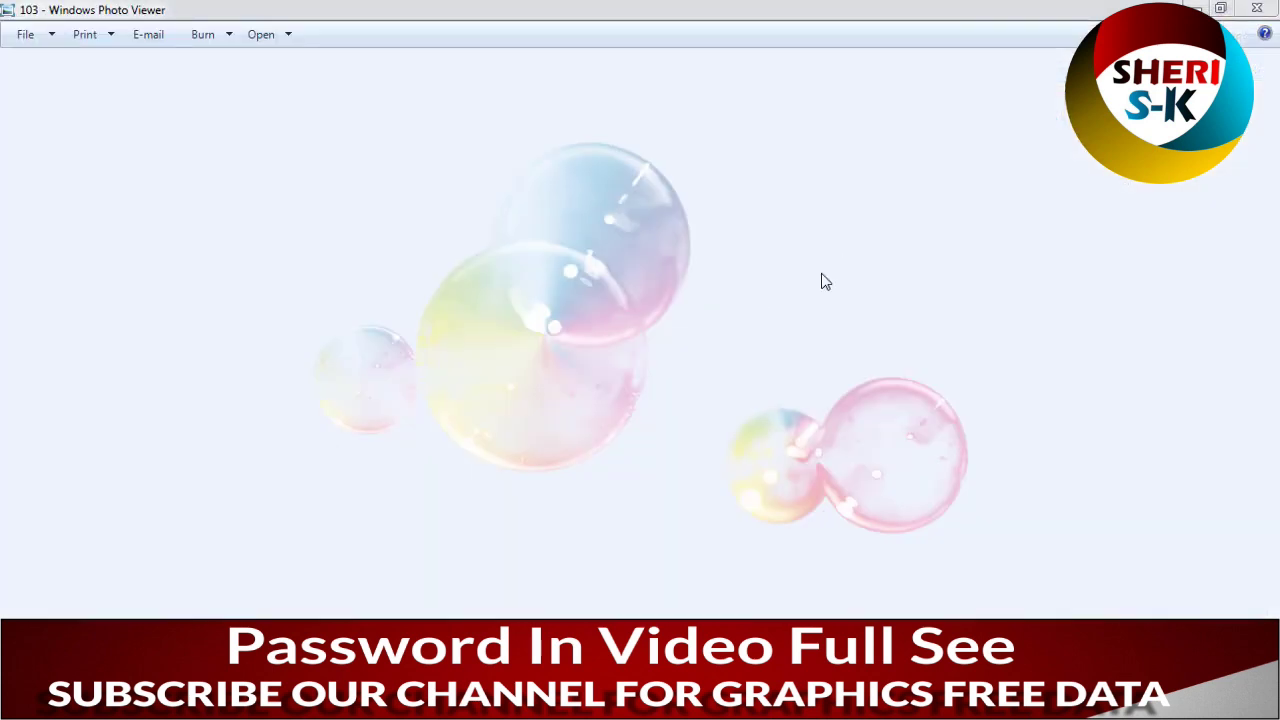
{"action": "left_click", "coordinate": [1257, 8]}
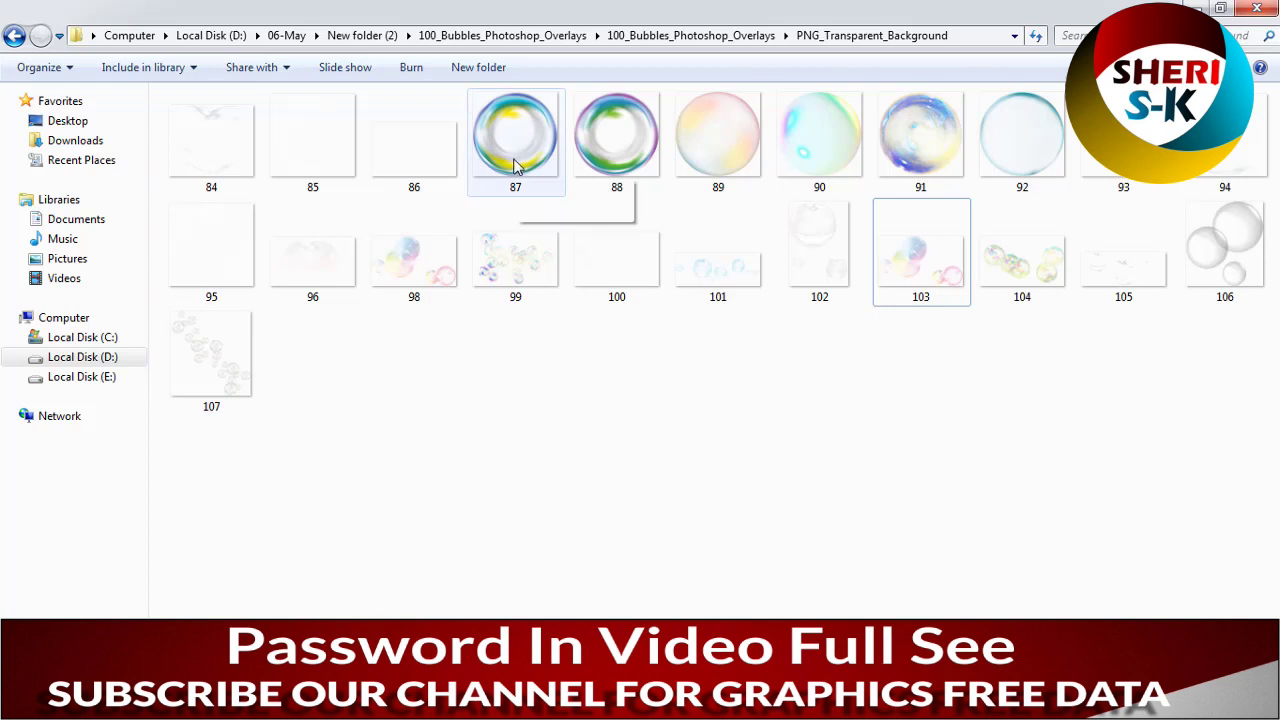
Step: Return to Bubbles_overlays and open bubble image 49 in Photo Viewer
{"action": "left_click", "coordinate": [880, 165]}
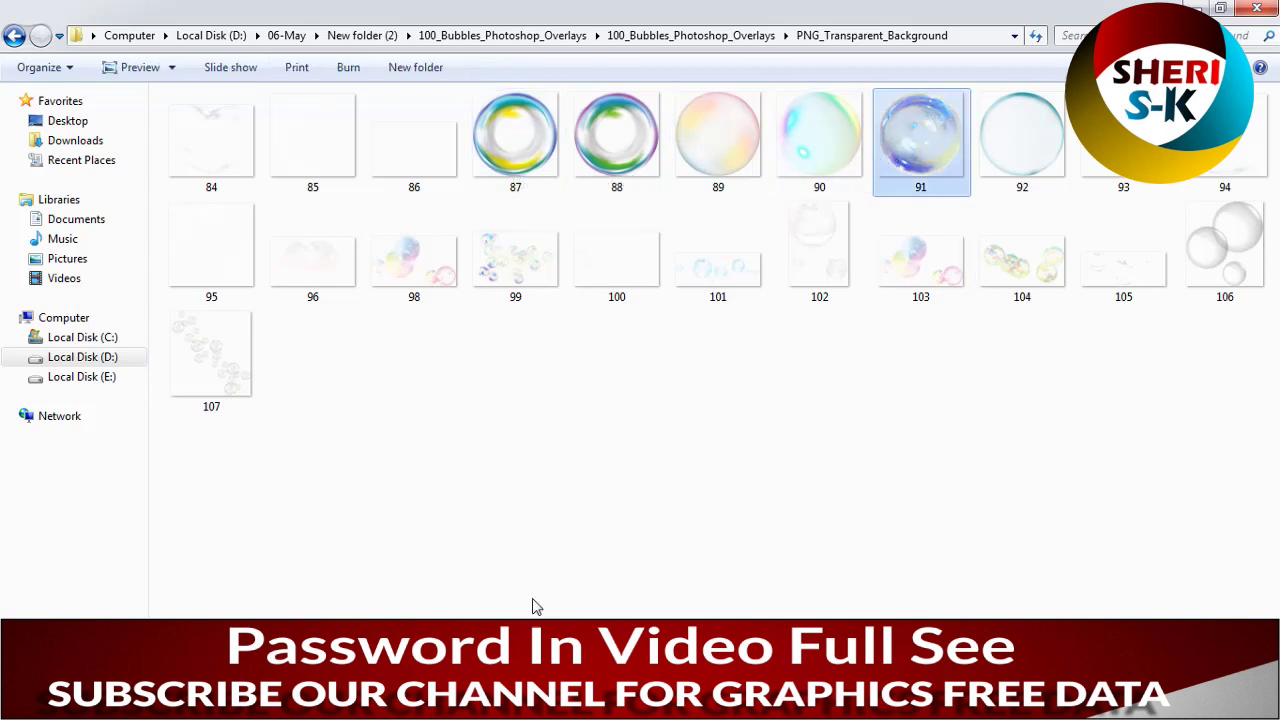
{"action": "left_click", "coordinate": [14, 36]}
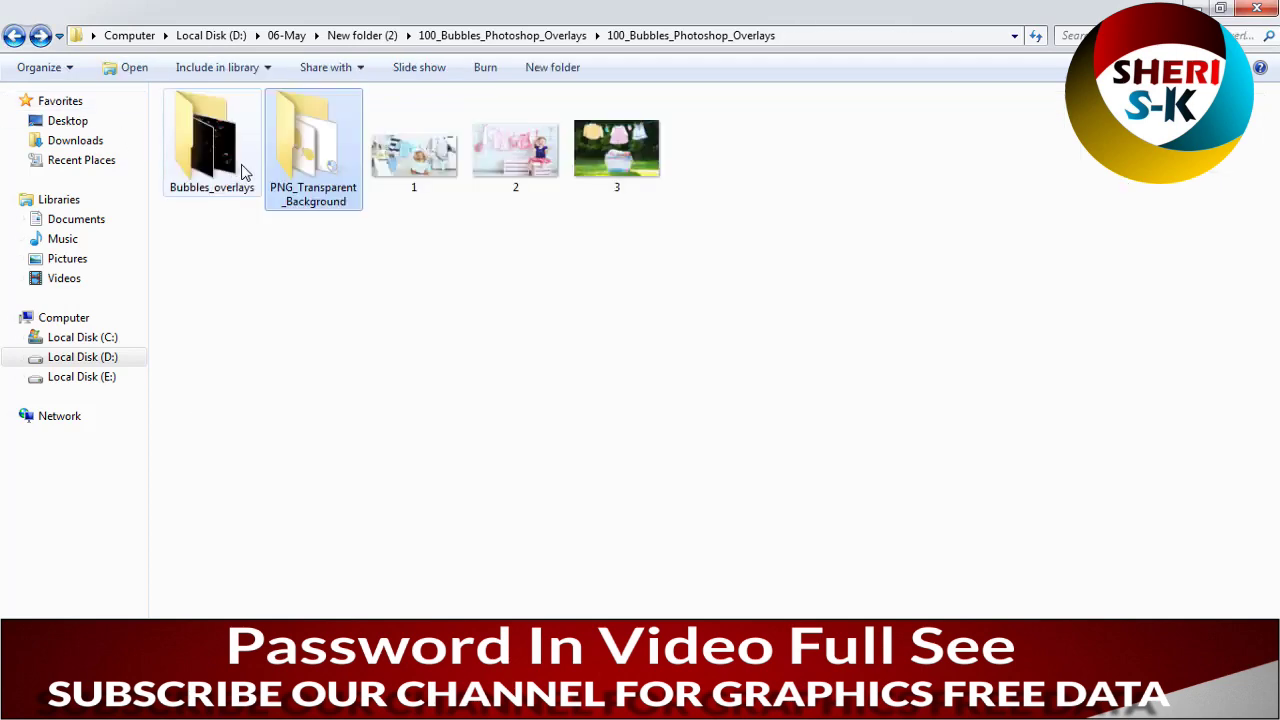
{"action": "double_click", "coordinate": [238, 148]}
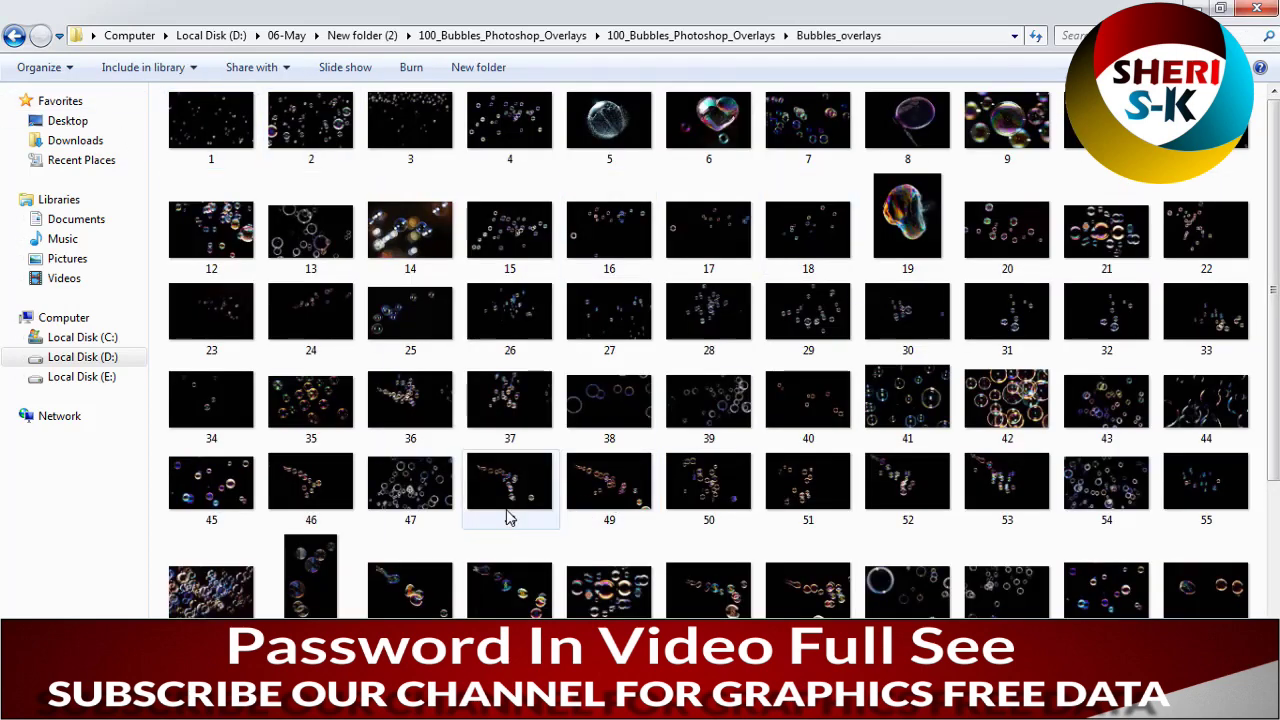
{"action": "left_click", "coordinate": [598, 482]}
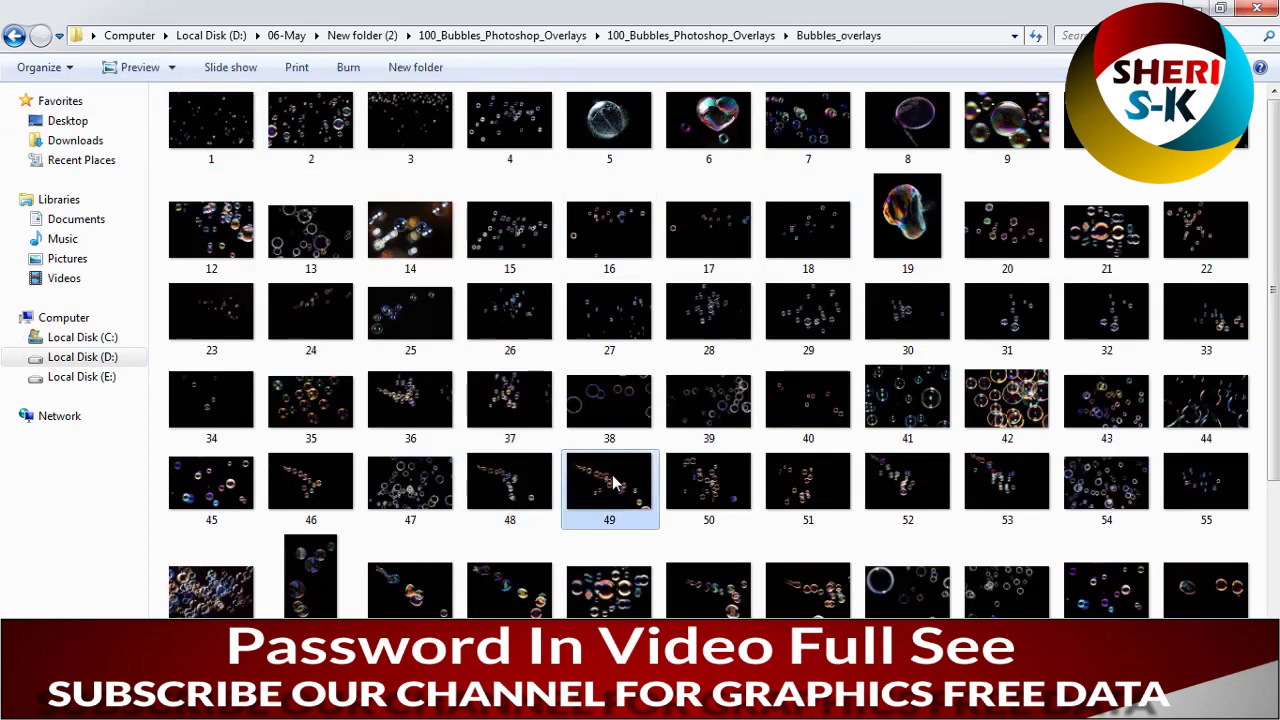
{"action": "double_click", "coordinate": [614, 482]}
Step: Compare bubble images 50, 49 and 48, close the viewer, and pick image 48
{"action": "key", "text": "Right"}
{"action": "key", "text": "Left"}
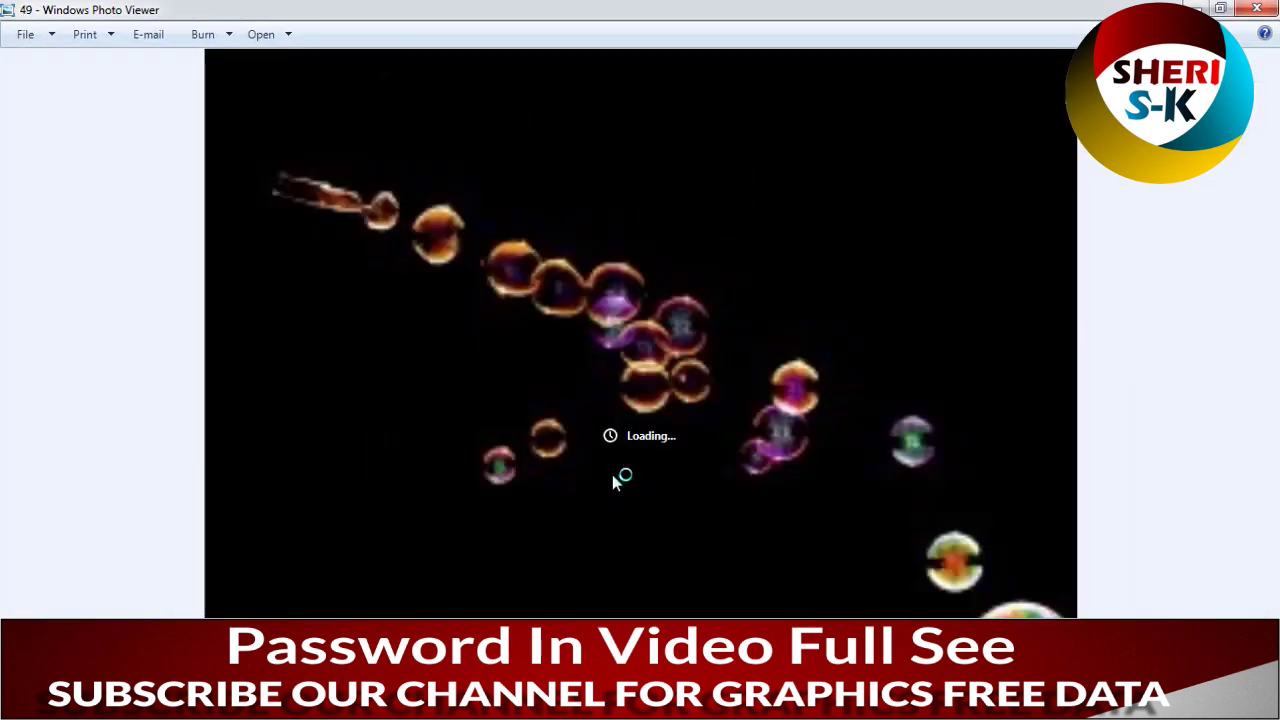
{"action": "key", "text": "Left"}
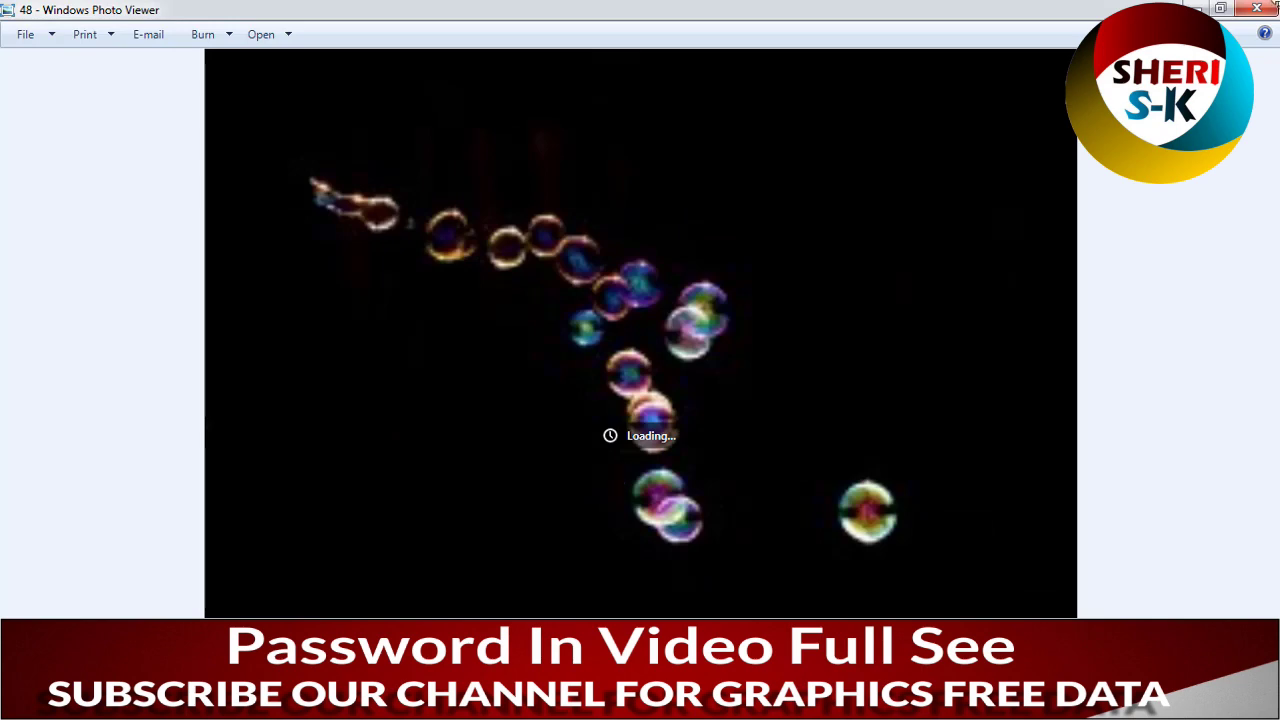
{"action": "left_click", "coordinate": [1252, 10]}
{"action": "right_click", "coordinate": [510, 482]}
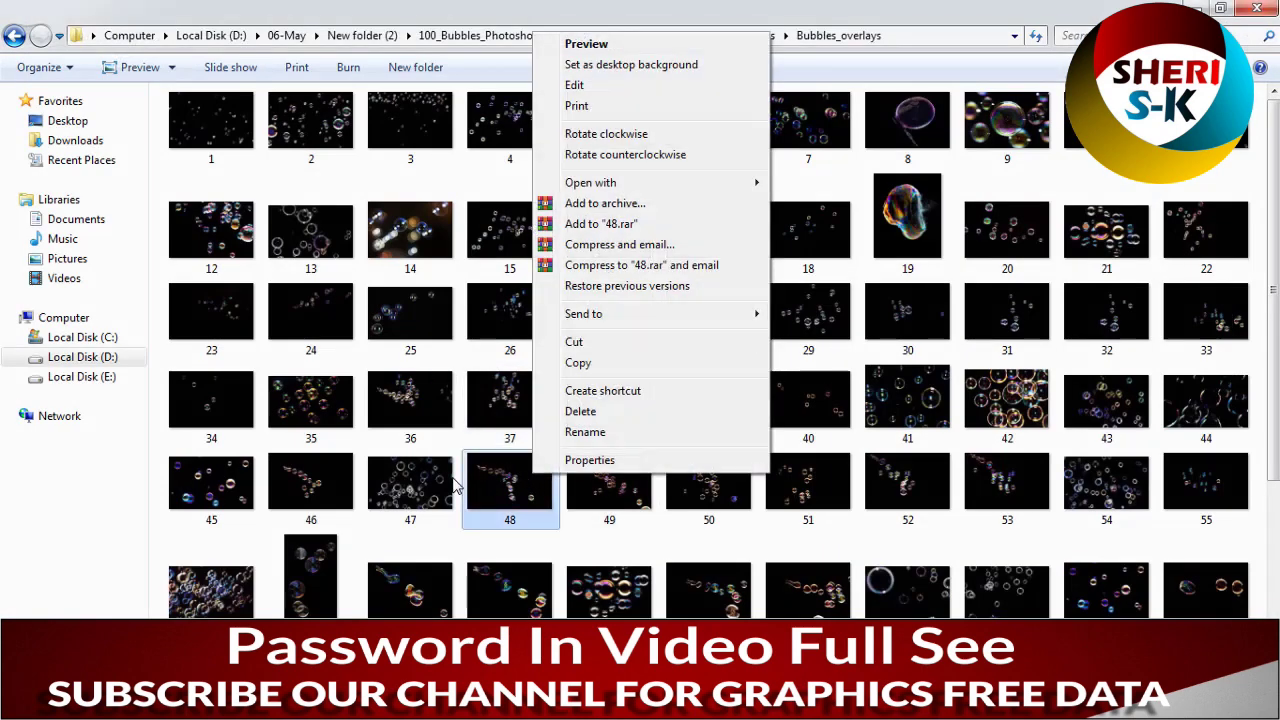
Step: Open 48.jpg and Cute-Girls-Wallpaper-hd-images.jpg in Photoshop, floating 48.jpg in its own window
{"action": "left_click", "coordinate": [820, 186]}
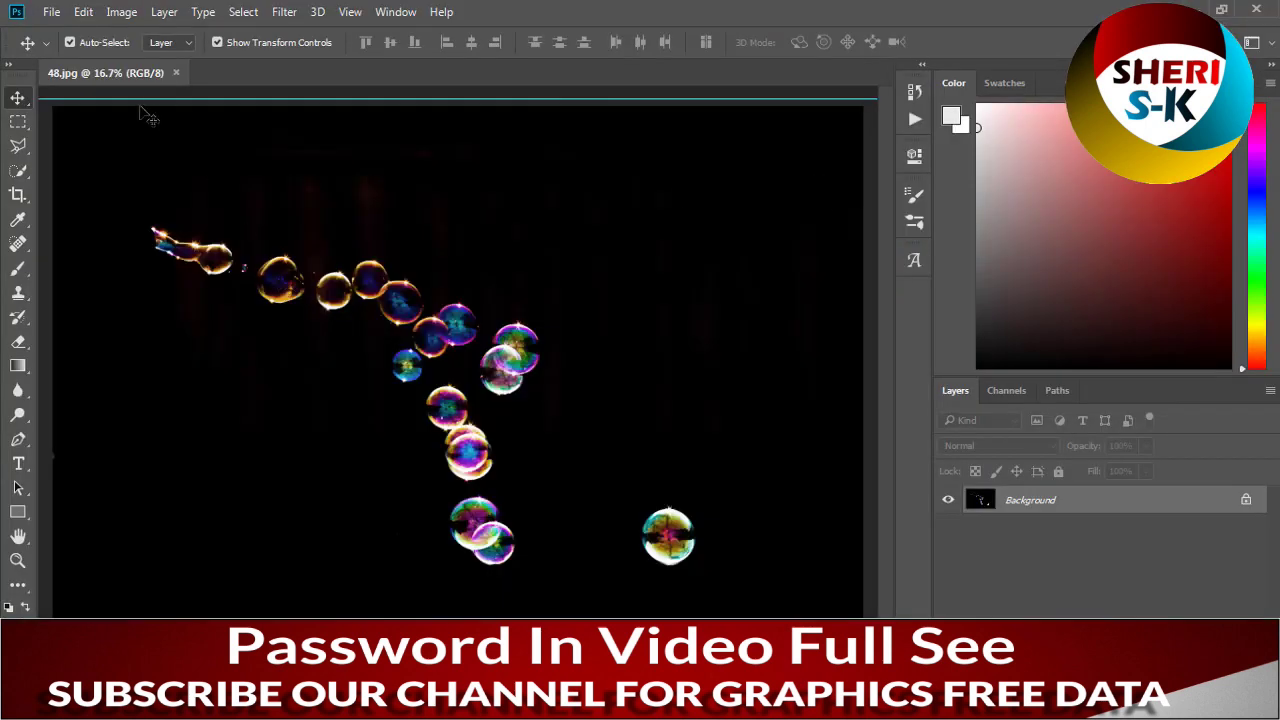
{"action": "left_click", "coordinate": [51, 12]}
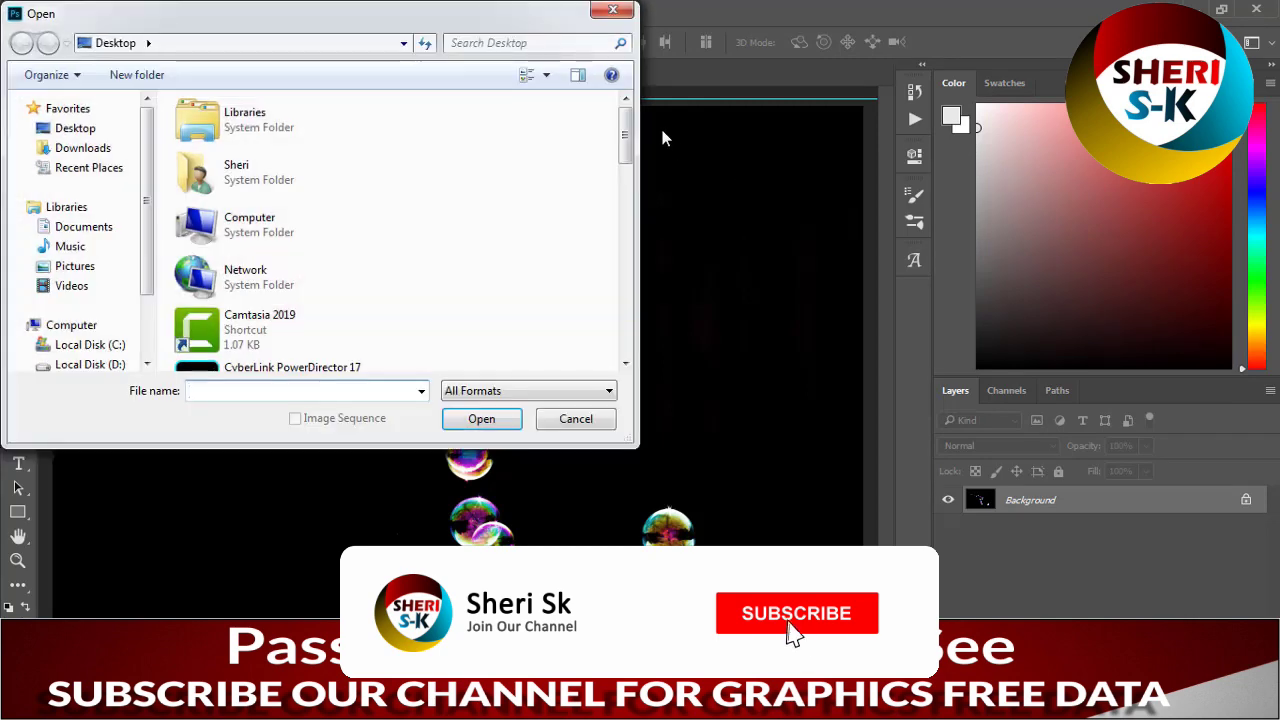
{"action": "left_click_drag", "start_coordinate": [627, 140], "coordinate": [628, 300]}
{"action": "double_click", "coordinate": [280, 225]}
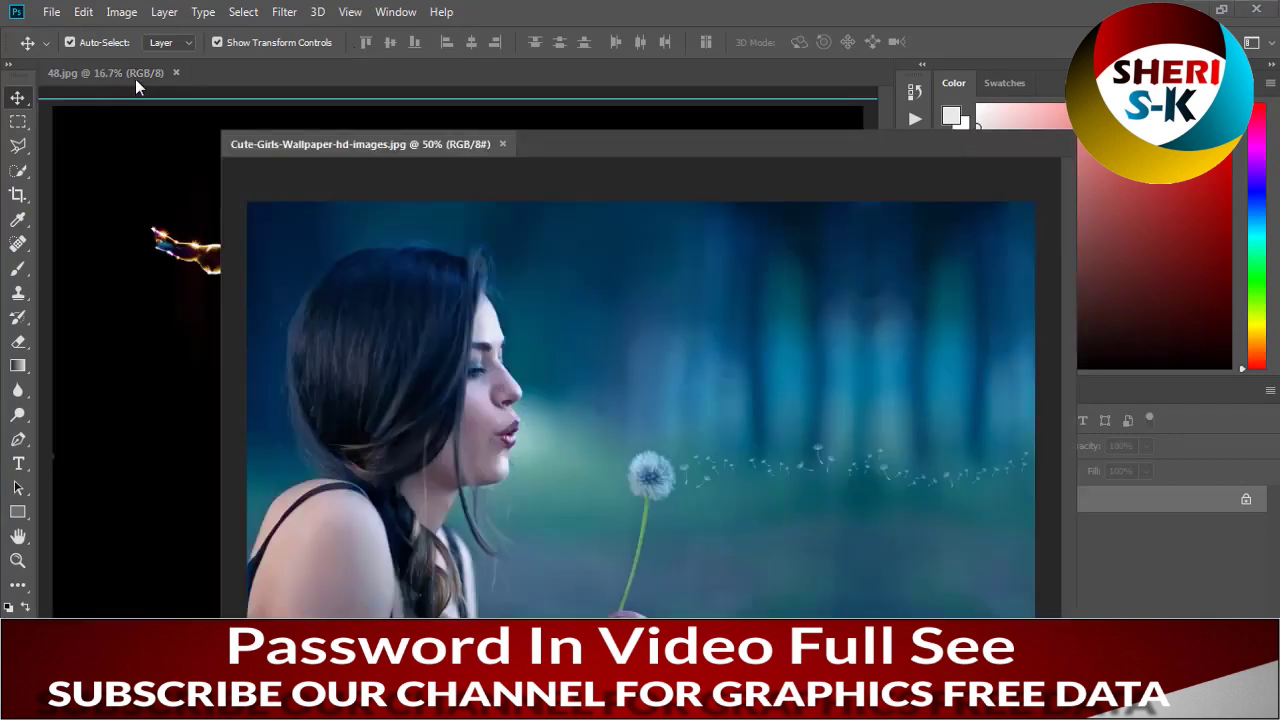
{"action": "left_click_drag", "start_coordinate": [131, 76], "coordinate": [450, 153]}
Step: Resize 48.jpg to 1200 px wide (1200 × 800) in Image Size
{"action": "right_click", "coordinate": [466, 165]}
{"action": "left_click", "coordinate": [492, 192]}
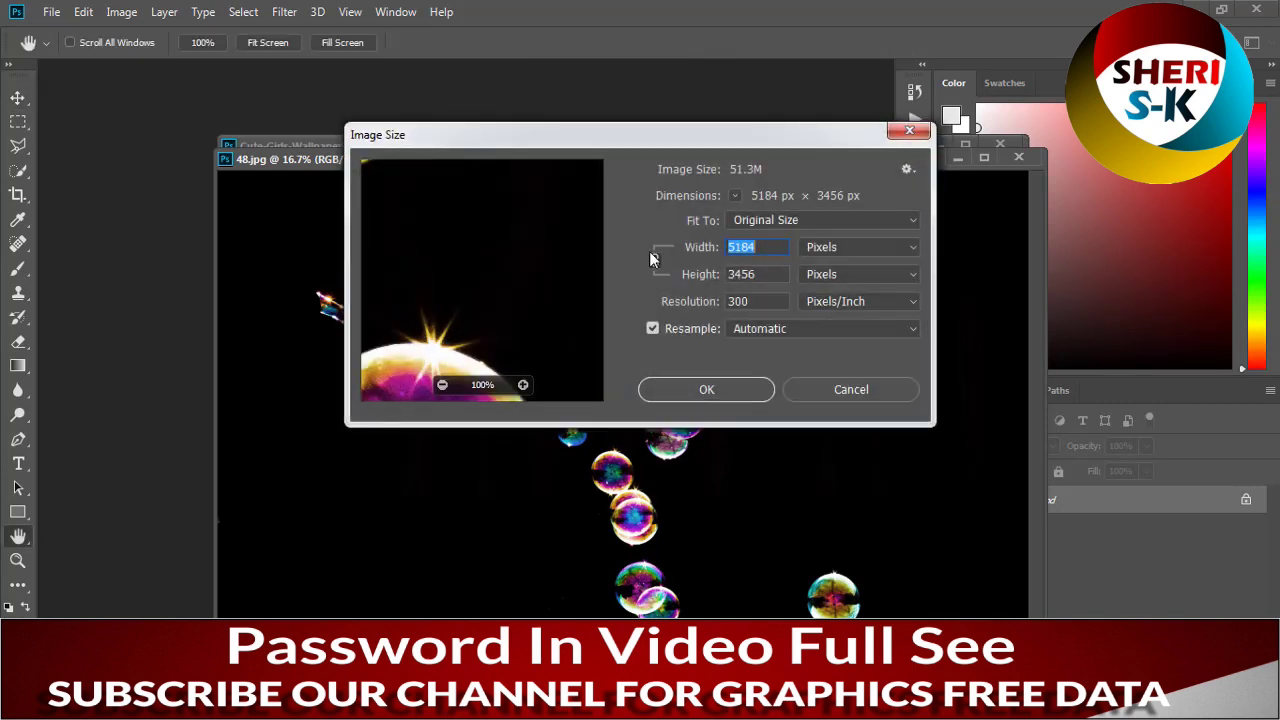
{"action": "type", "text": "12"}
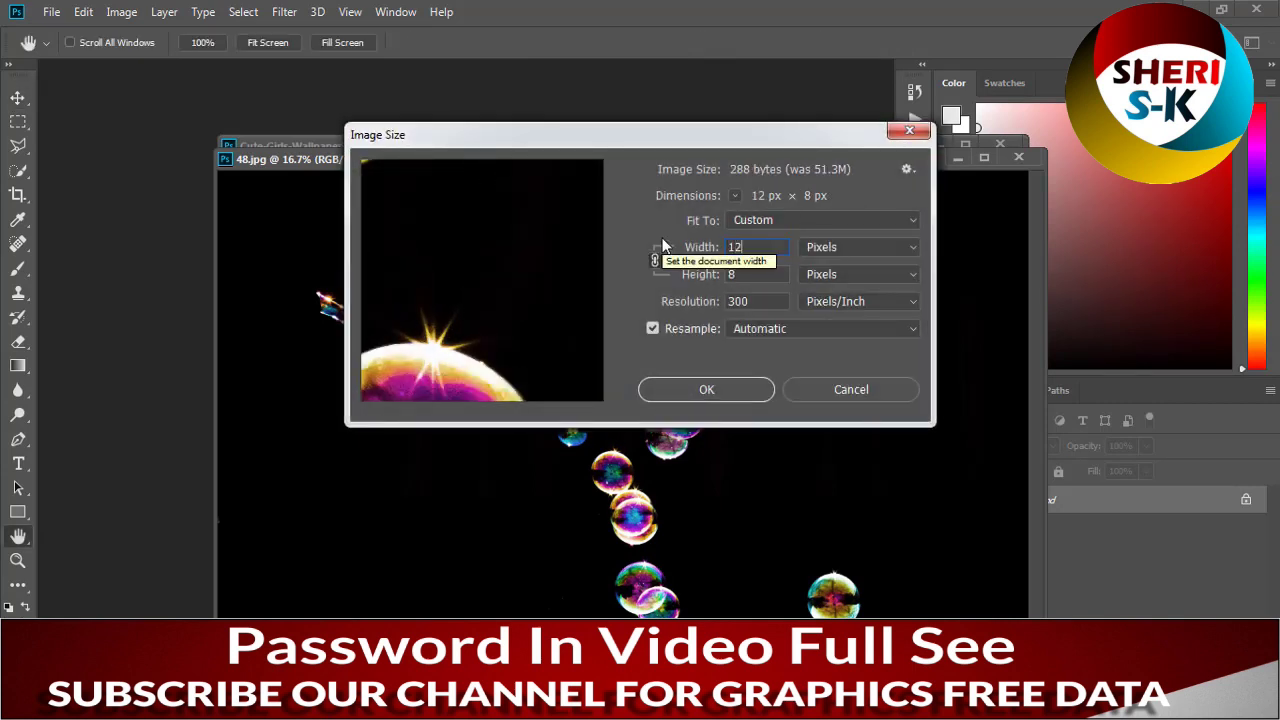
{"action": "type", "text": "00"}
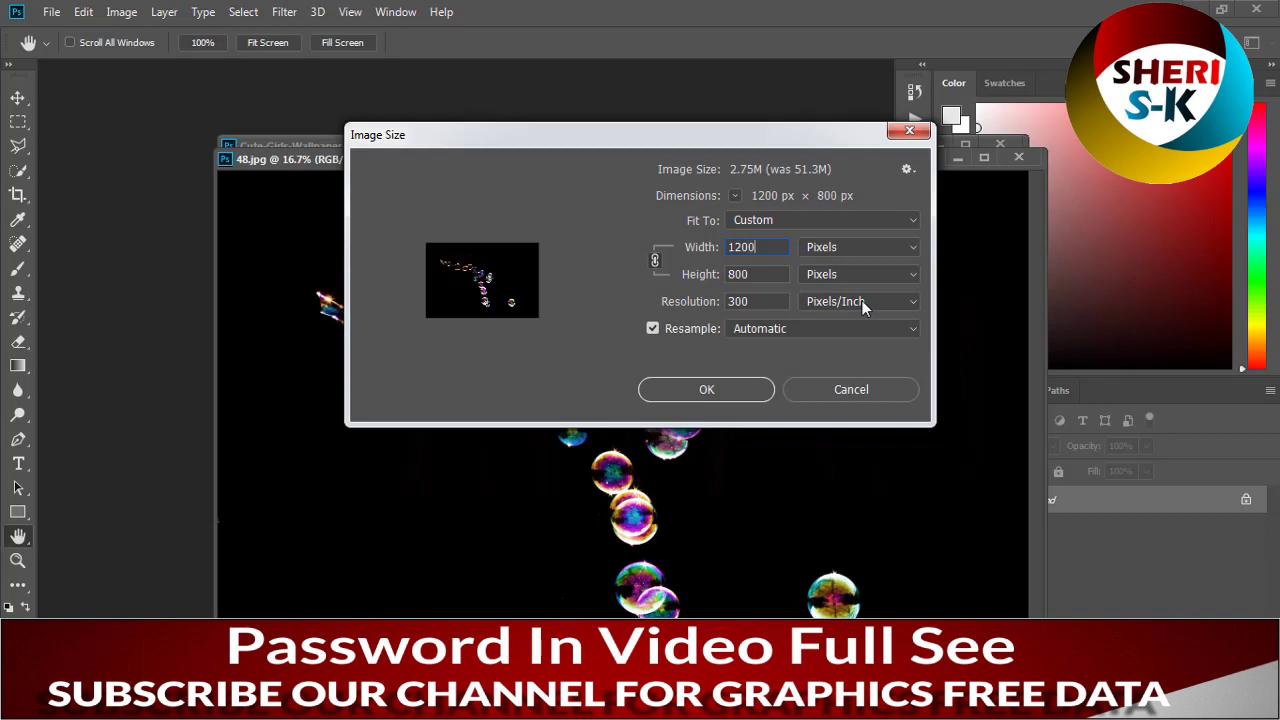
{"action": "left_click", "coordinate": [706, 389]}
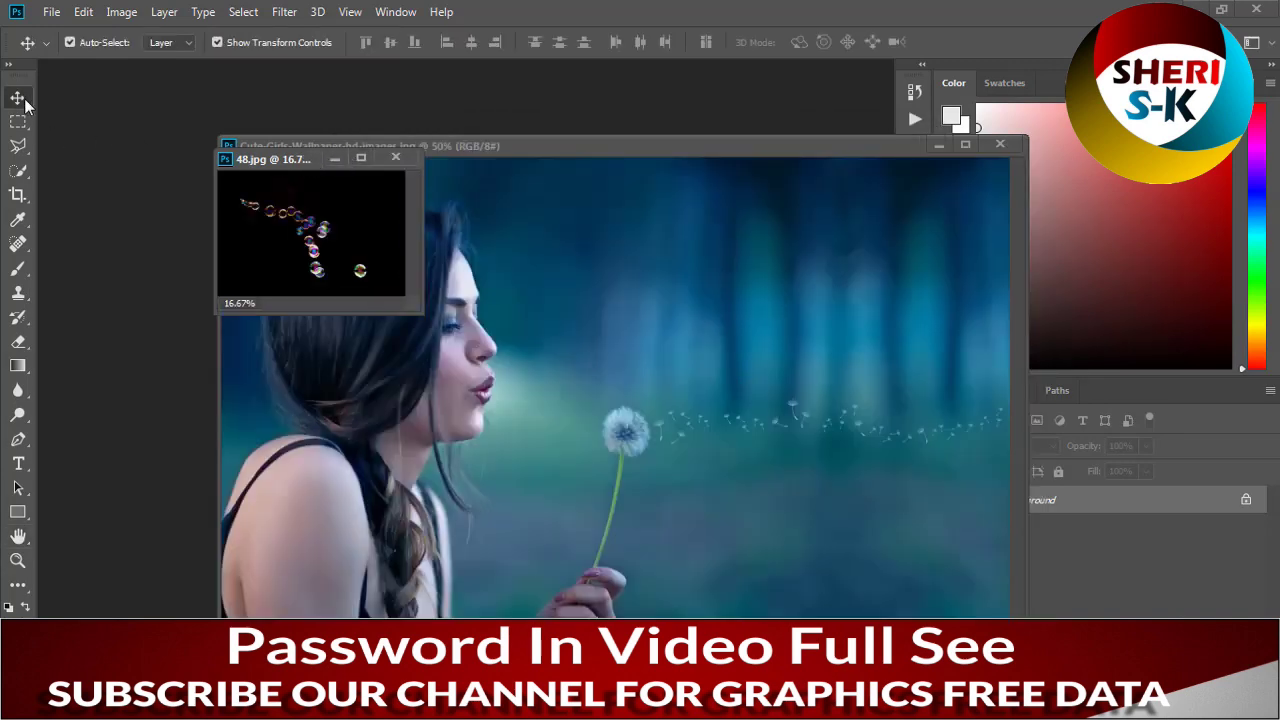
Step: Drag the 48 bubbles into the girl photo, set Screen blend, and trail them from her lips
{"action": "left_click_drag", "start_coordinate": [468, 323], "coordinate": [573, 345]}
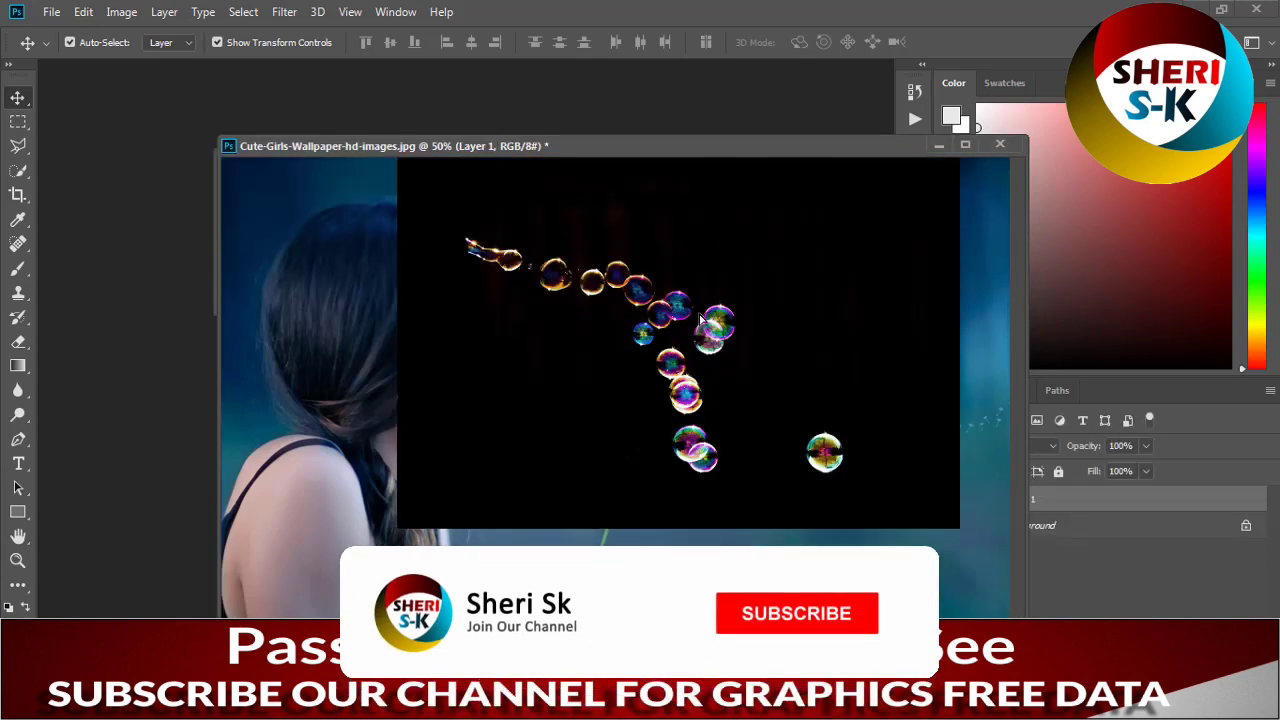
{"action": "left_click_drag", "start_coordinate": [700, 318], "coordinate": [730, 378]}
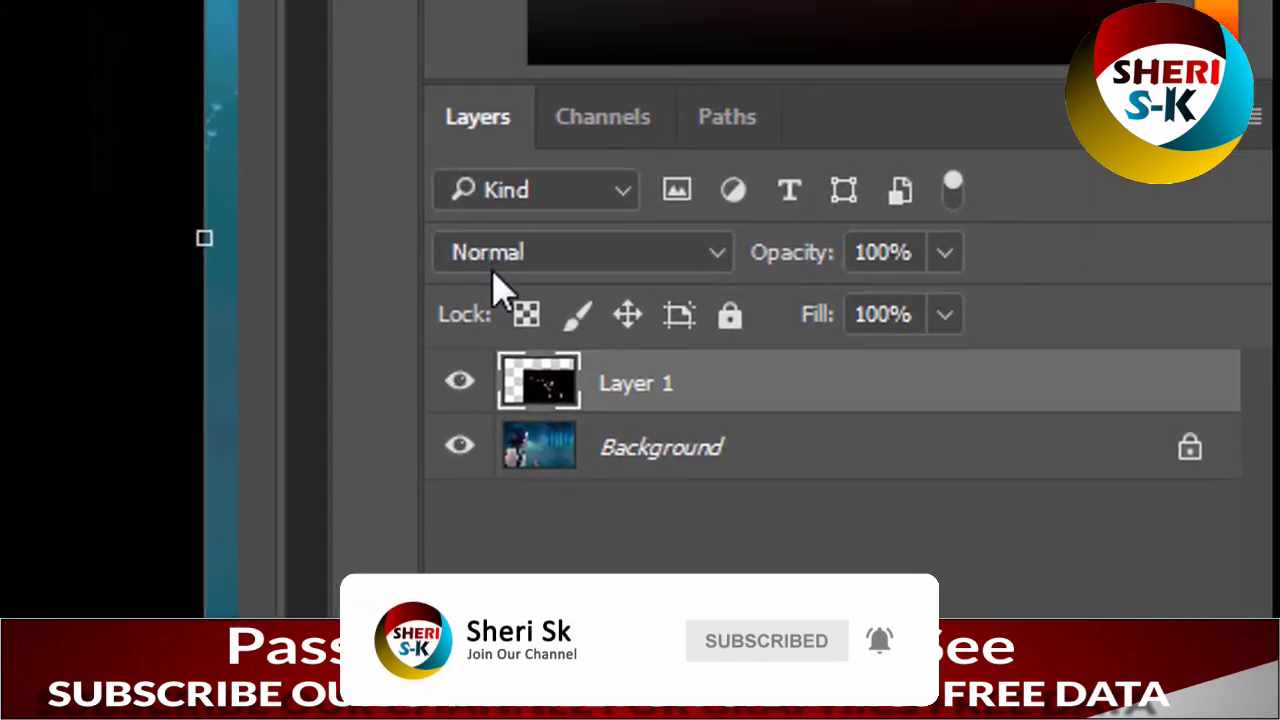
{"action": "left_click", "coordinate": [495, 258]}
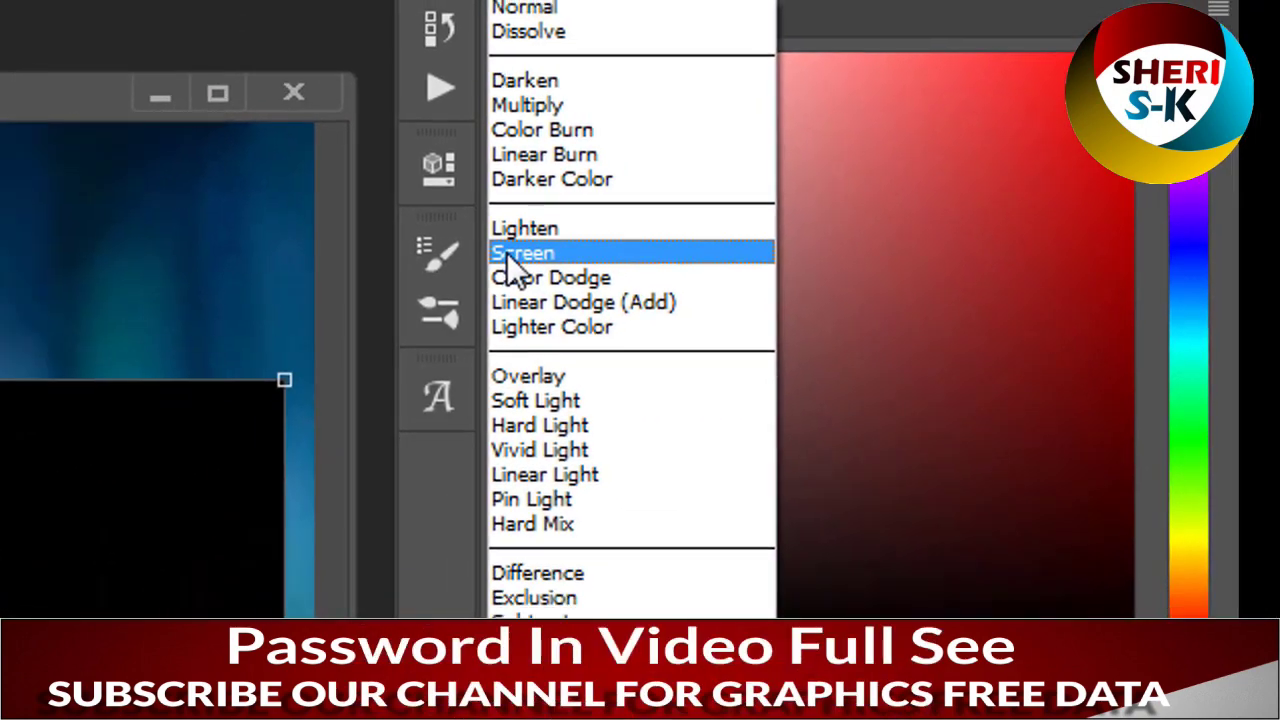
{"action": "left_click", "coordinate": [507, 252]}
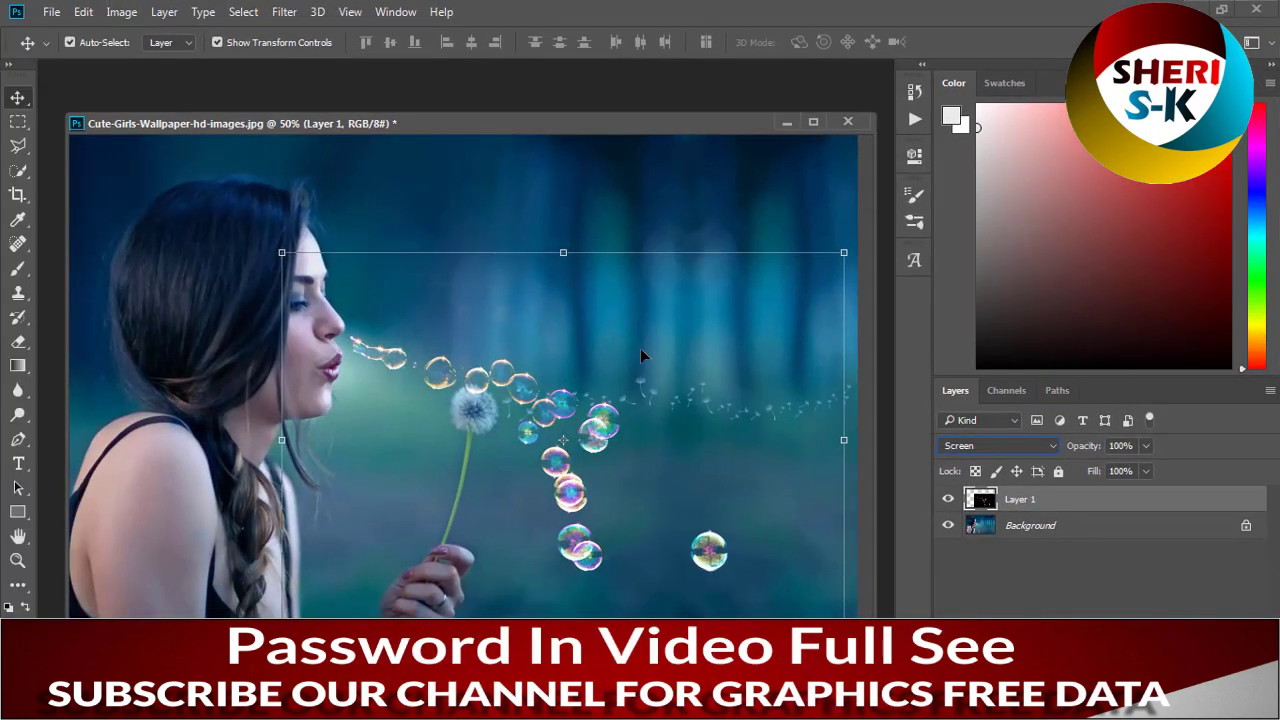
{"action": "left_click_drag", "start_coordinate": [524, 390], "coordinate": [513, 410]}
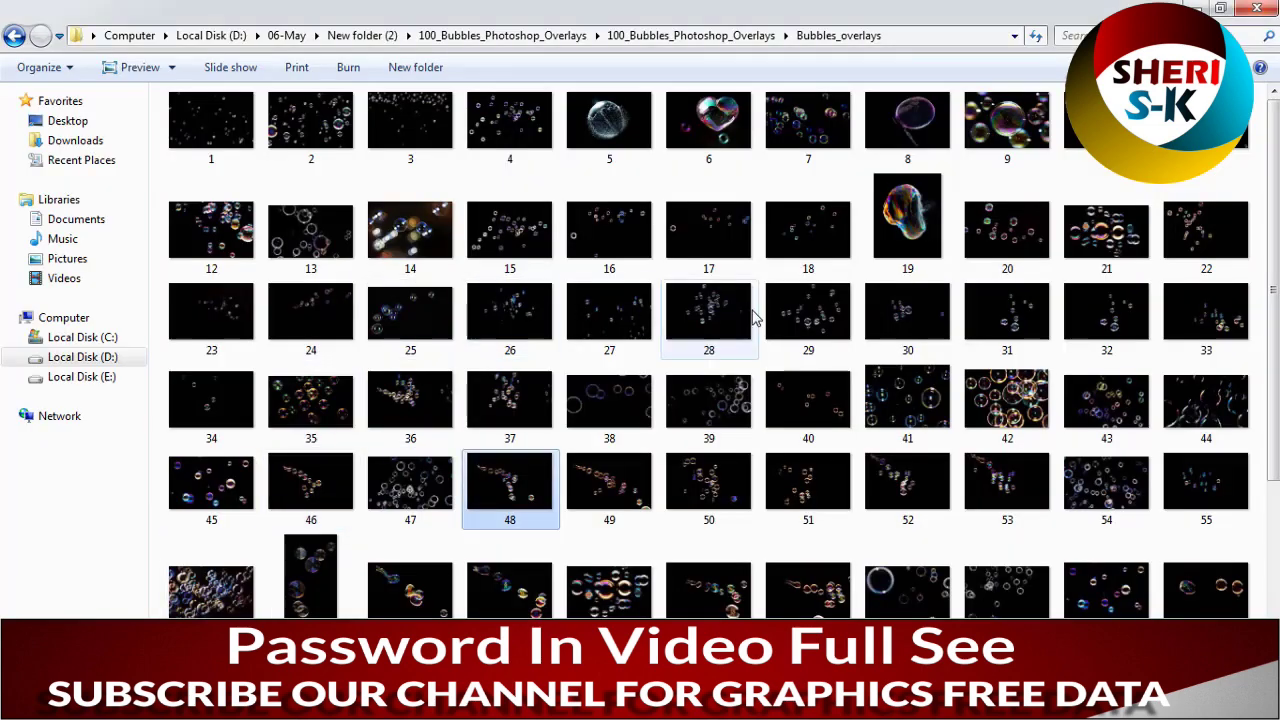
Step: Open bubble overlay 72 from Bubbles_overlays in Adobe Photoshop CC 2018
{"action": "scroll", "coordinate": [943, 298], "scroll_direction": "down", "scroll_amount": 3}
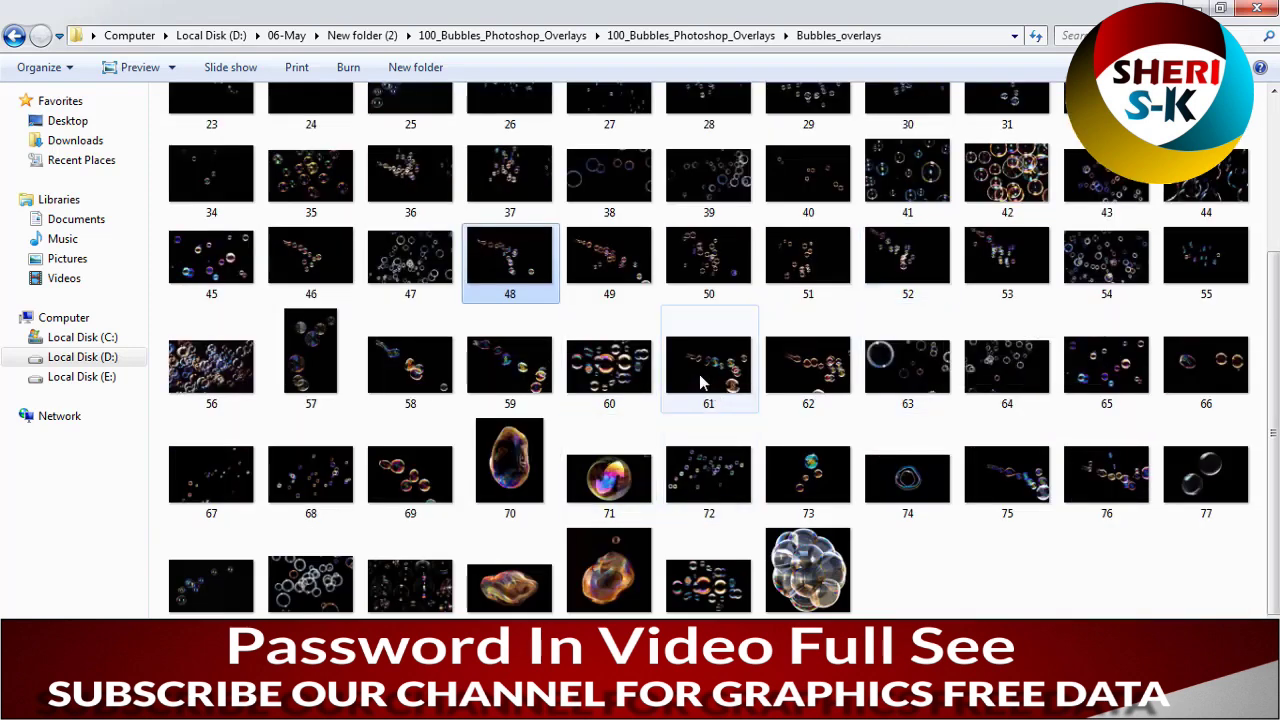
{"action": "right_click", "coordinate": [695, 490]}
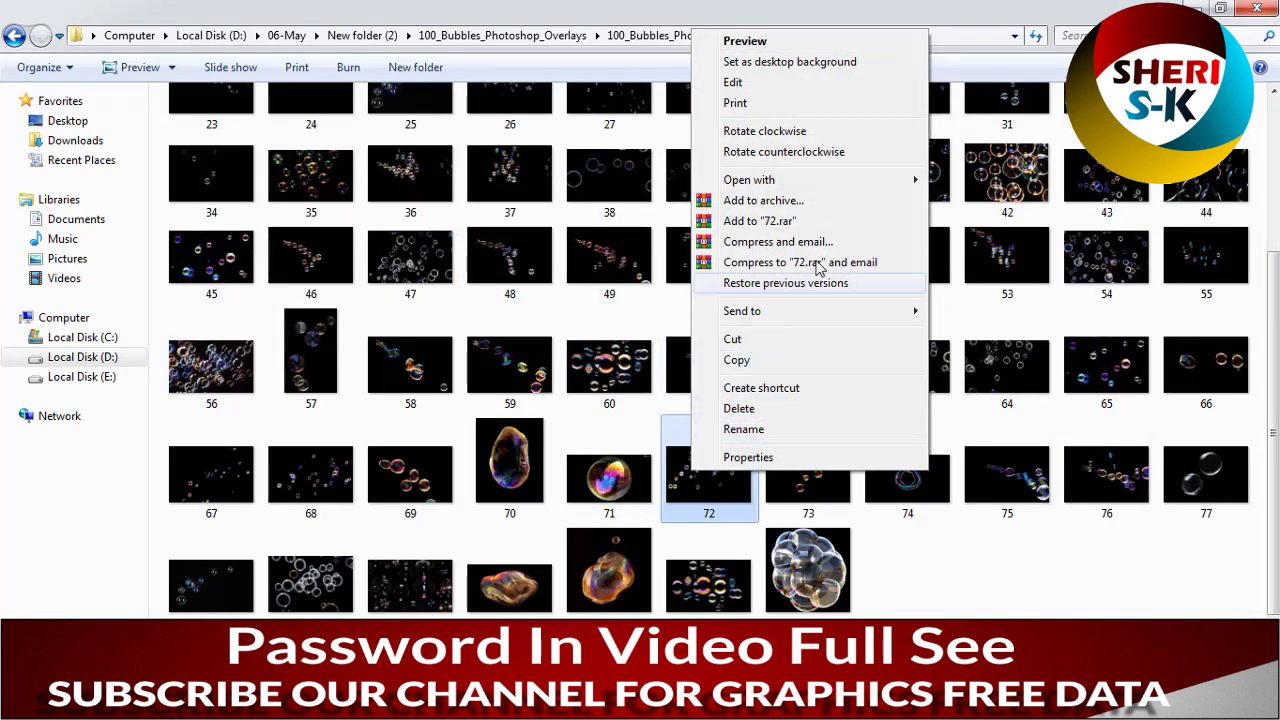
{"action": "mouse_move", "coordinate": [749, 180]}
{"action": "left_click", "coordinate": [950, 173]}
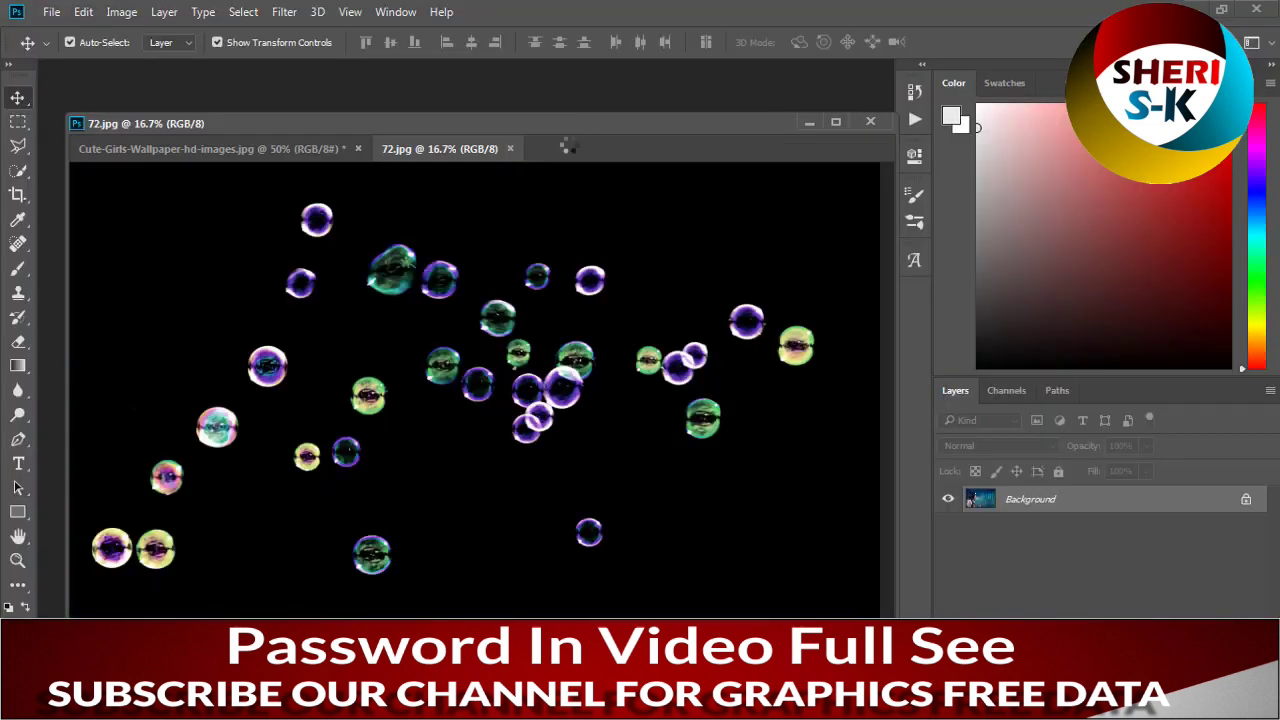
Step: Float 72.jpg, resize it to 1200 px wide, and drag it into the girl photo
{"action": "left_click_drag", "start_coordinate": [440, 148], "coordinate": [557, 194]}
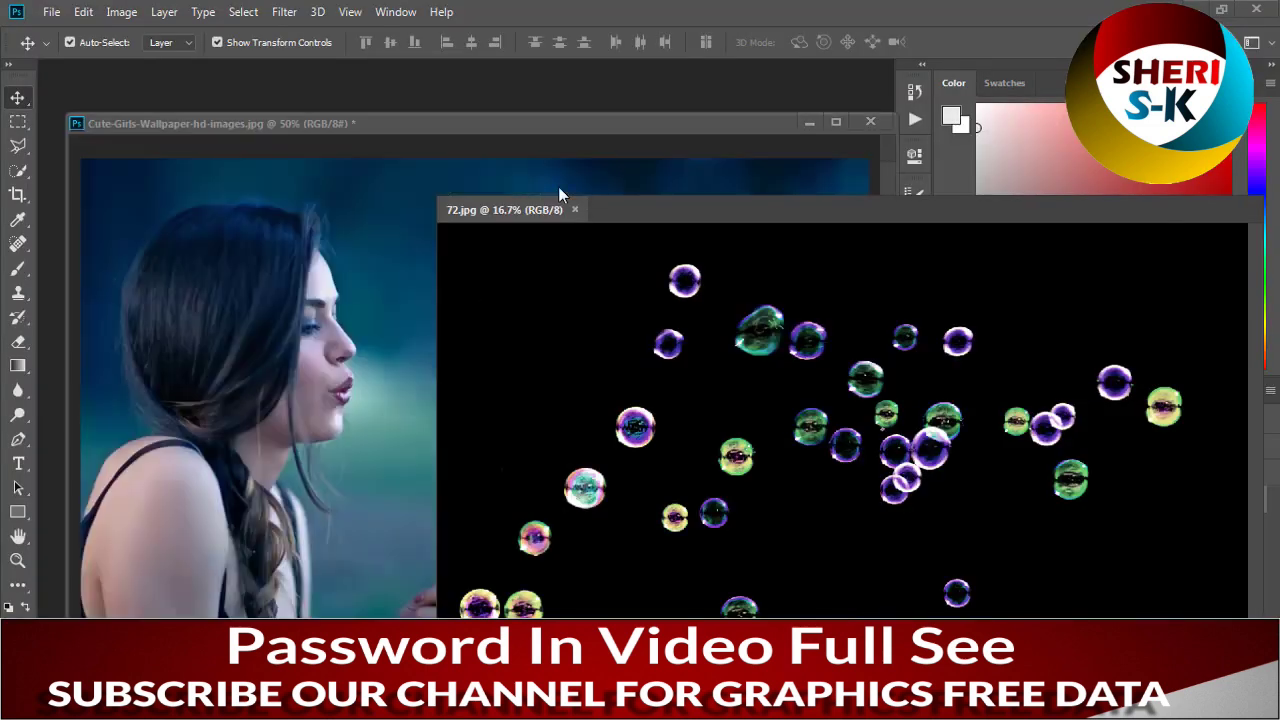
{"action": "right_click", "coordinate": [591, 189]}
{"action": "left_click", "coordinate": [652, 222]}
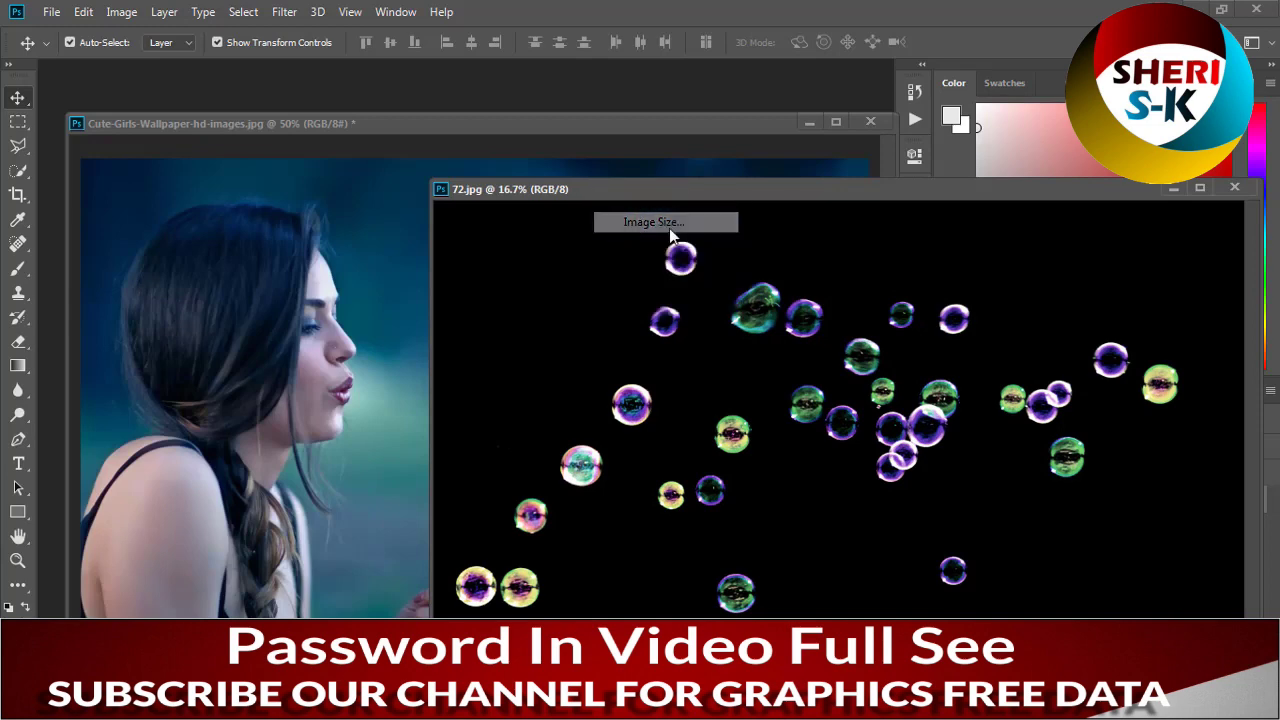
{"action": "type", "text": "1200"}
{"action": "key", "text": "Return"}
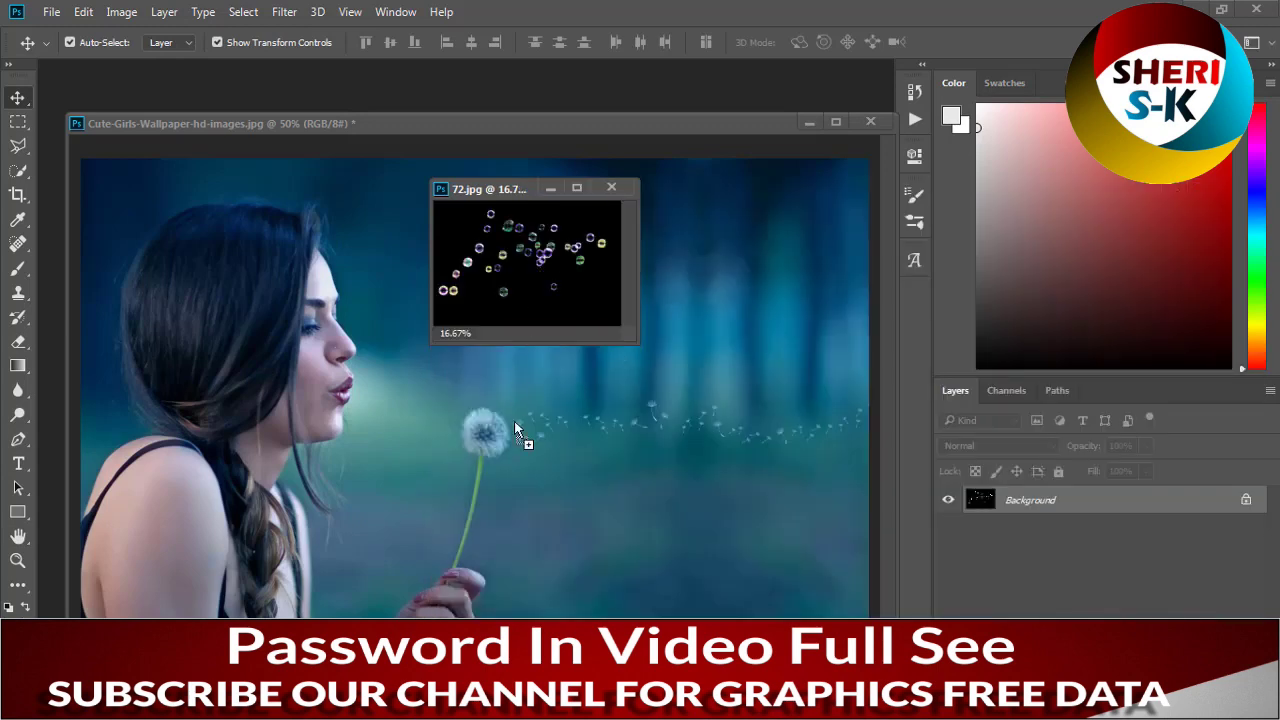
{"action": "left_click_drag", "start_coordinate": [580, 293], "coordinate": [548, 398]}
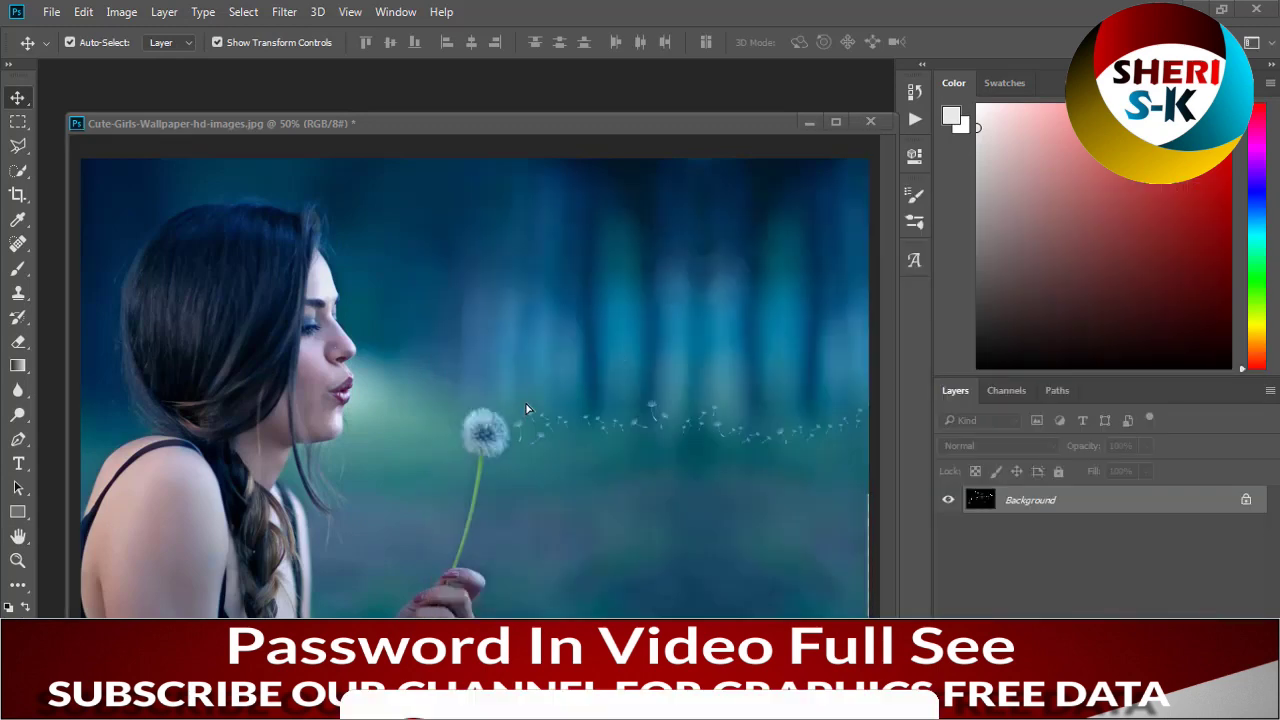
Step: Blend the 72 bubbles in Screen mode, shift them right, then close the girl photo unsaved
{"action": "left_click", "coordinate": [972, 445]}
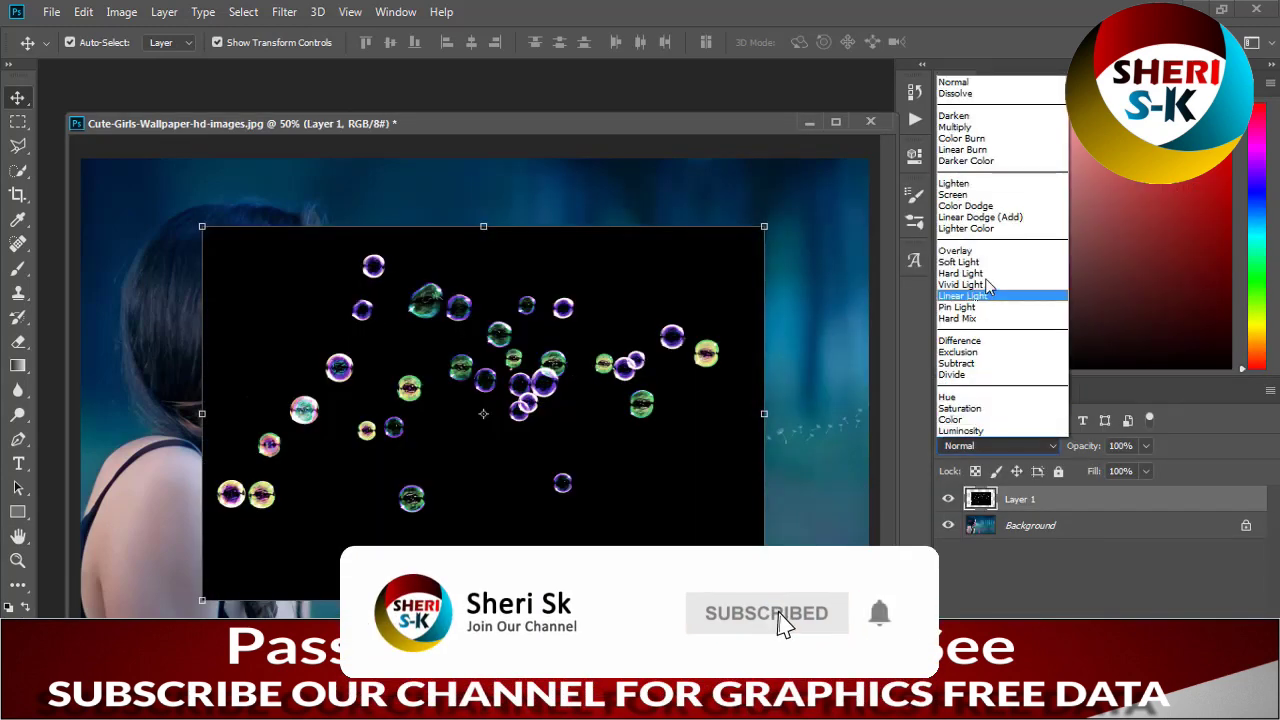
{"action": "left_click", "coordinate": [1000, 194]}
{"action": "left_click_drag", "start_coordinate": [559, 384], "coordinate": [663, 366]}
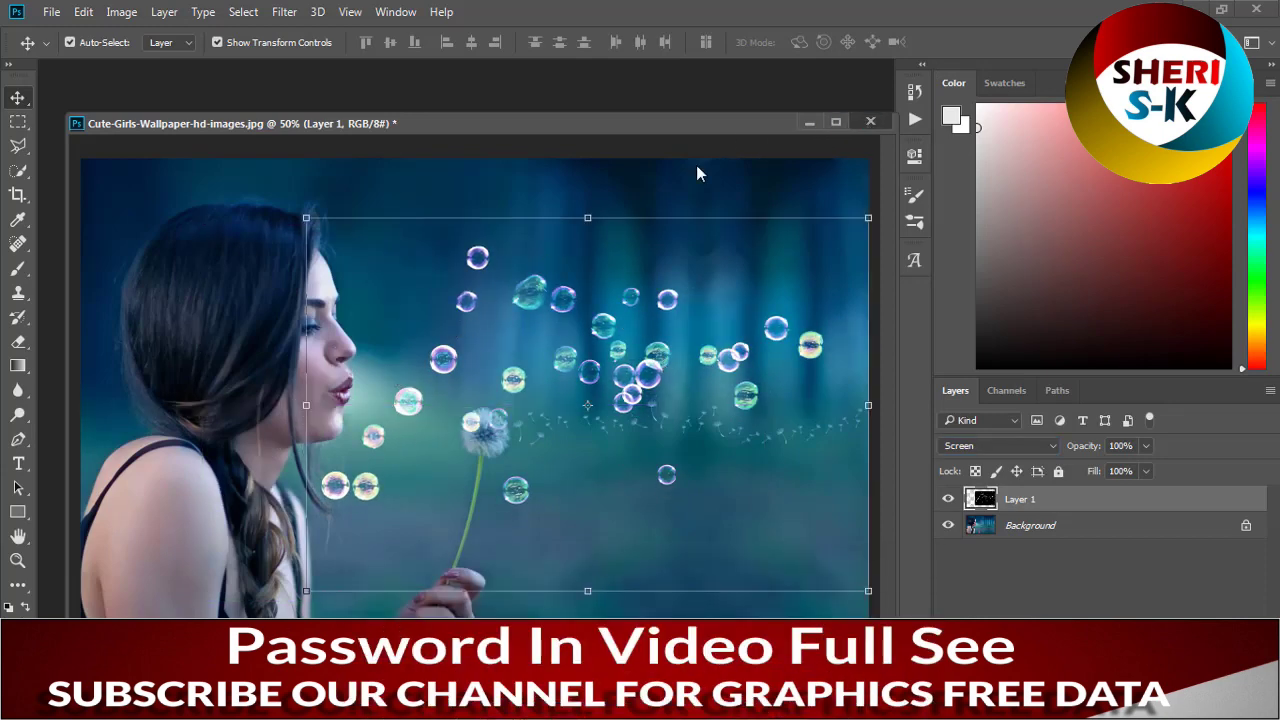
{"action": "left_click", "coordinate": [870, 122]}
{"action": "left_click", "coordinate": [649, 279]}
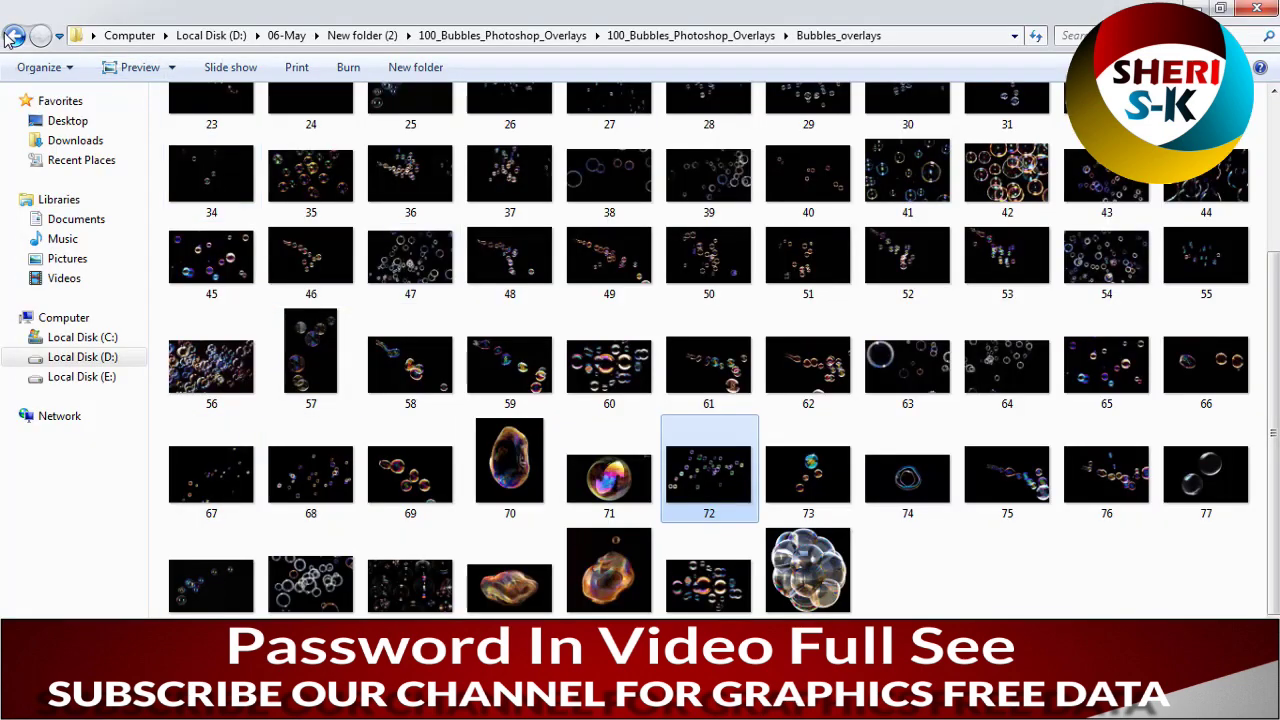
Step: Preview background photos 1 to 3 and open photo 3, the baby in the basket, in Photoshop
{"action": "left_click", "coordinate": [12, 36]}
{"action": "right_click", "coordinate": [655, 160]}
{"action": "left_click", "coordinate": [413, 170]}
{"action": "double_click", "coordinate": [413, 170]}
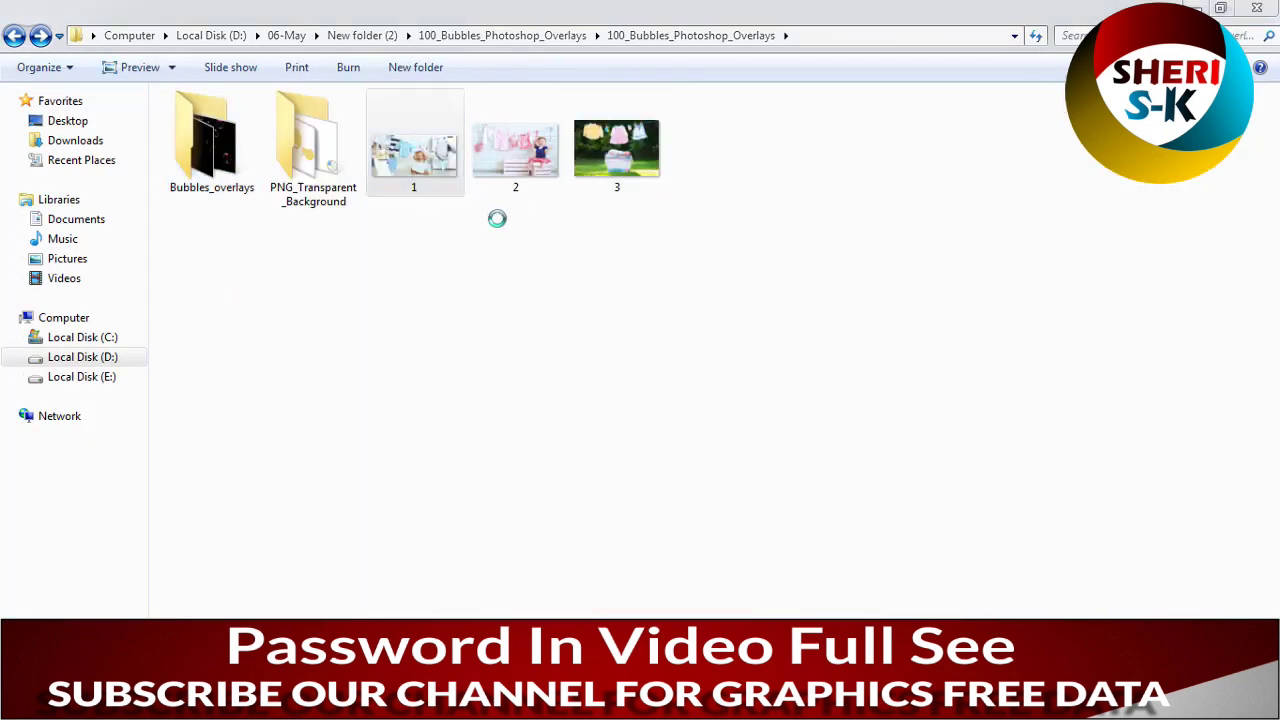
{"action": "key", "text": "Right"}
{"action": "key", "text": "Right"}
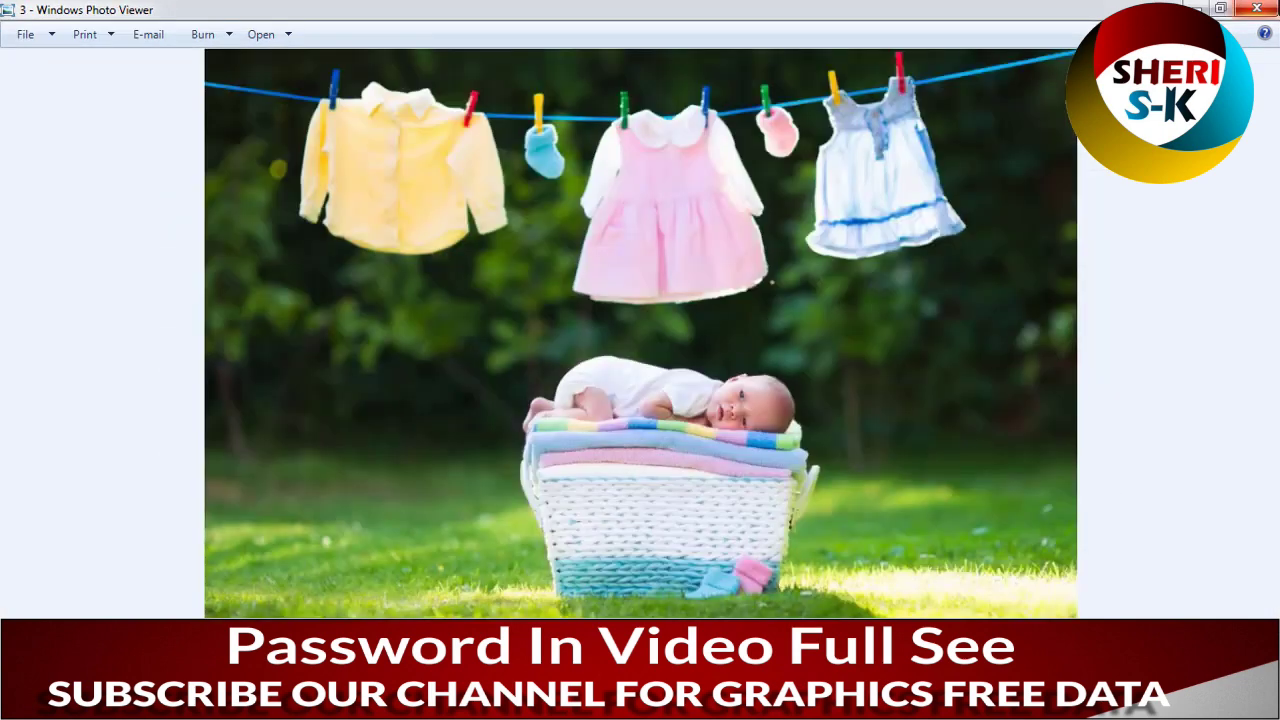
{"action": "key", "text": "alt+F4"}
{"action": "right_click", "coordinate": [590, 146]}
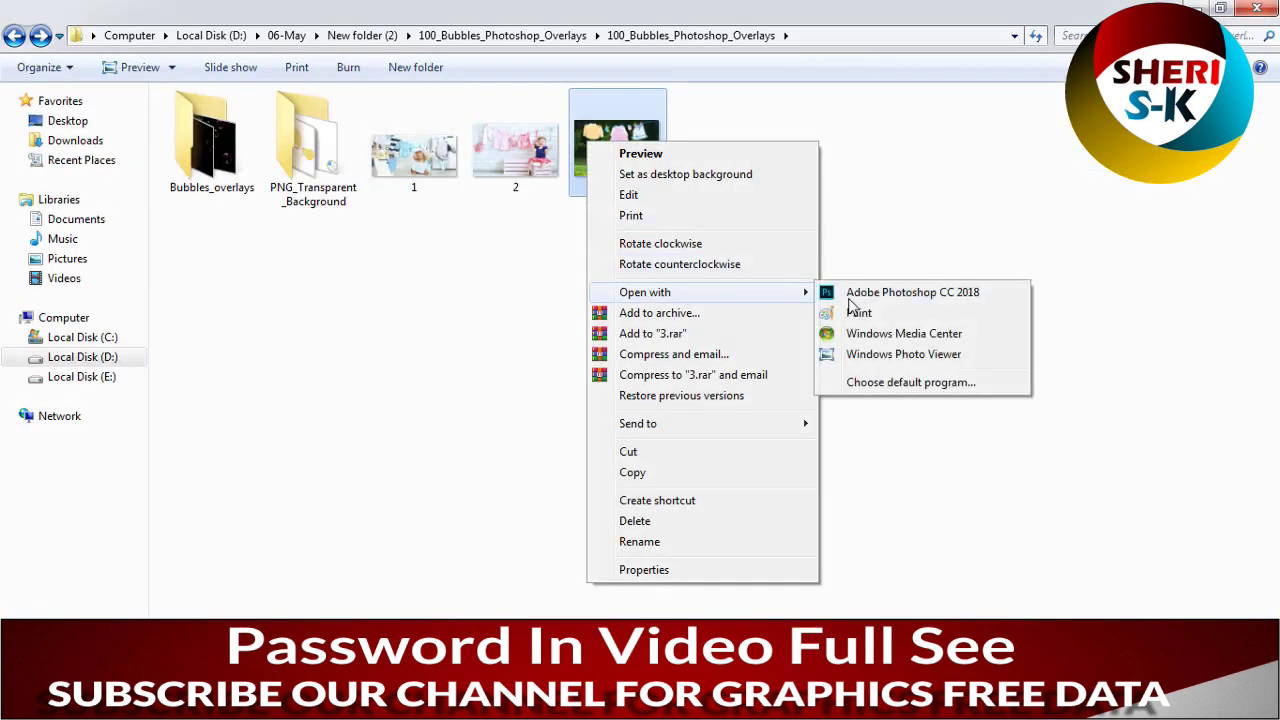
{"action": "mouse_move", "coordinate": [645, 292]}
{"action": "left_click", "coordinate": [849, 292]}
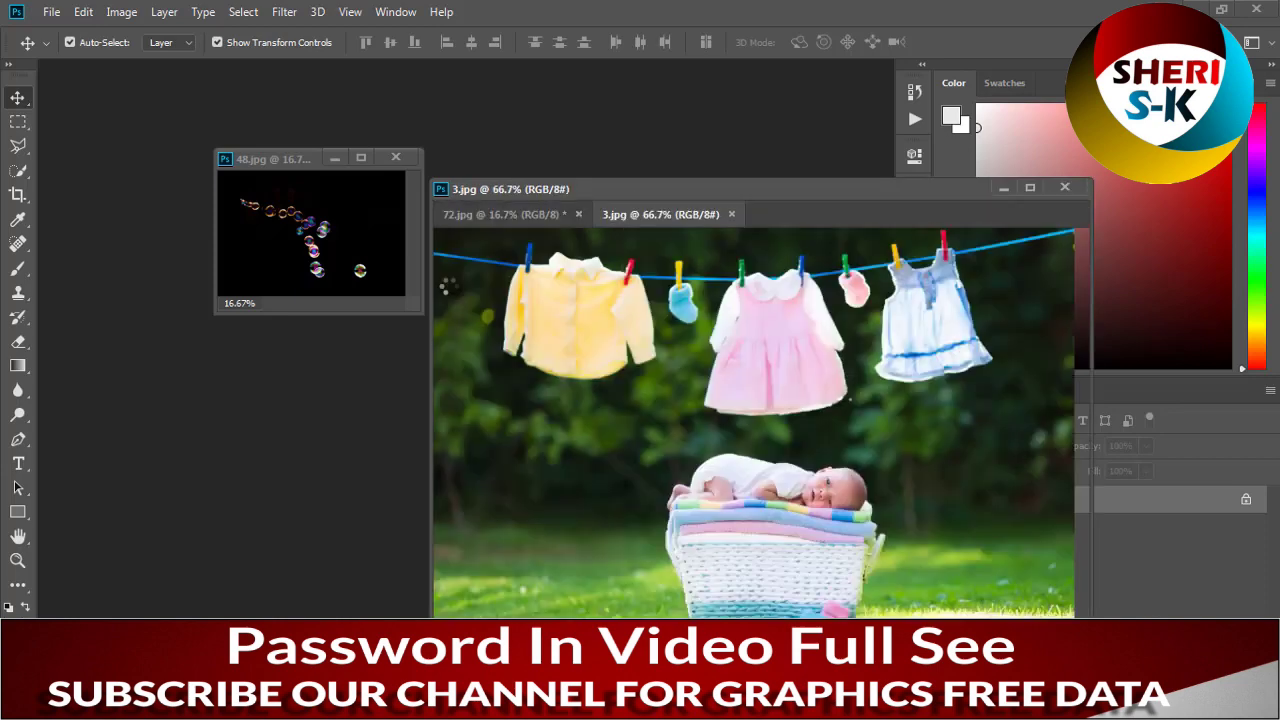
Step: Close 72.jpg and 48.jpg without saving, then reopen the Bubbles_overlays folder in Explorer
{"action": "left_click", "coordinate": [577, 214]}
{"action": "left_click", "coordinate": [640, 277]}
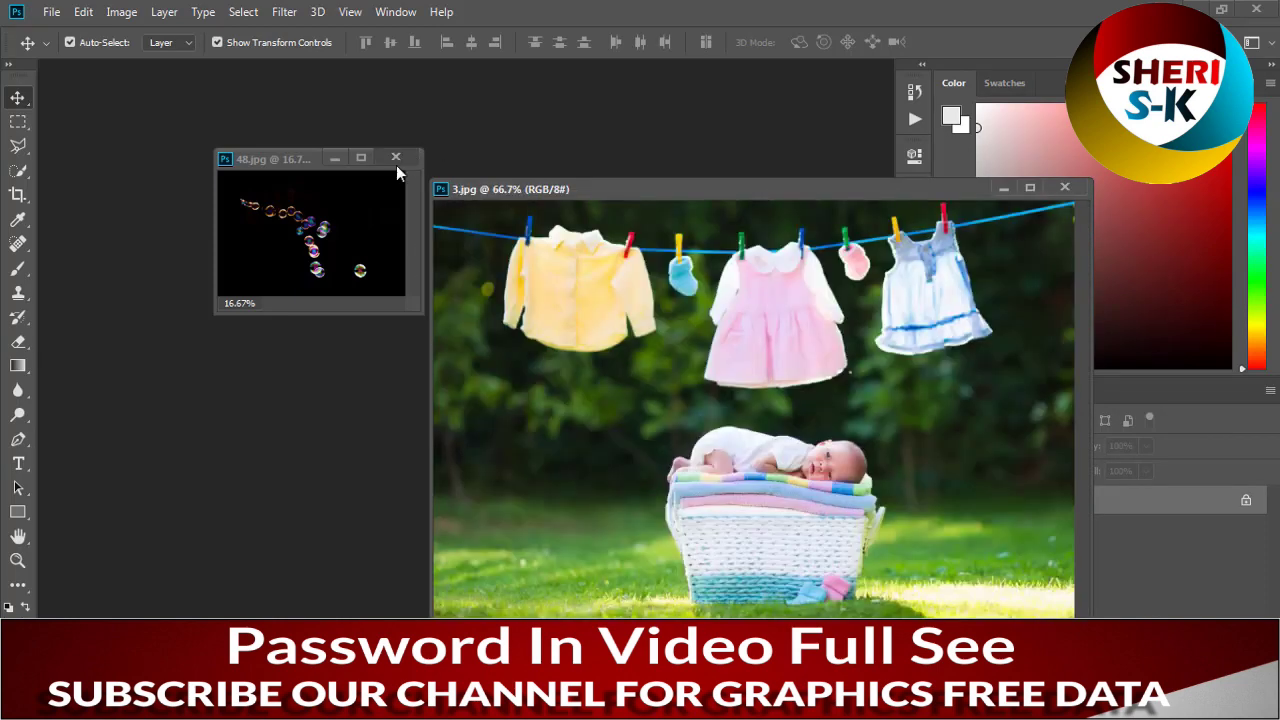
{"action": "left_click", "coordinate": [395, 157]}
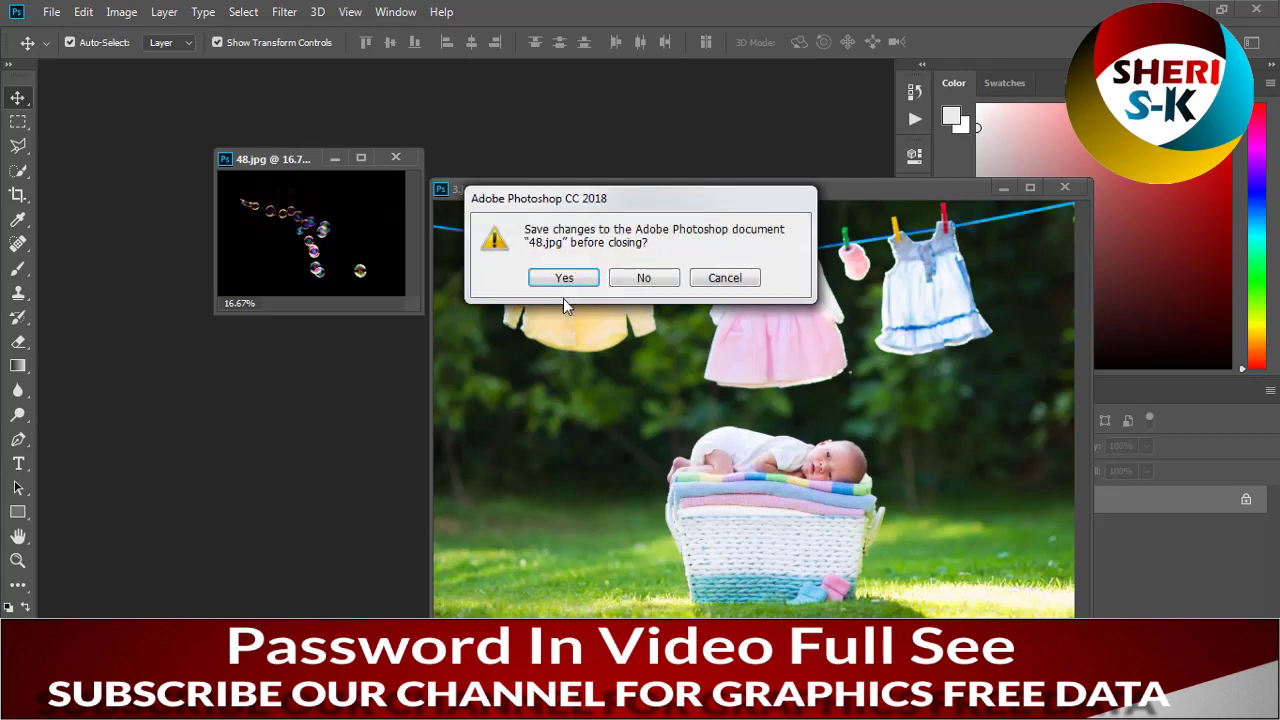
{"action": "left_click", "coordinate": [641, 280]}
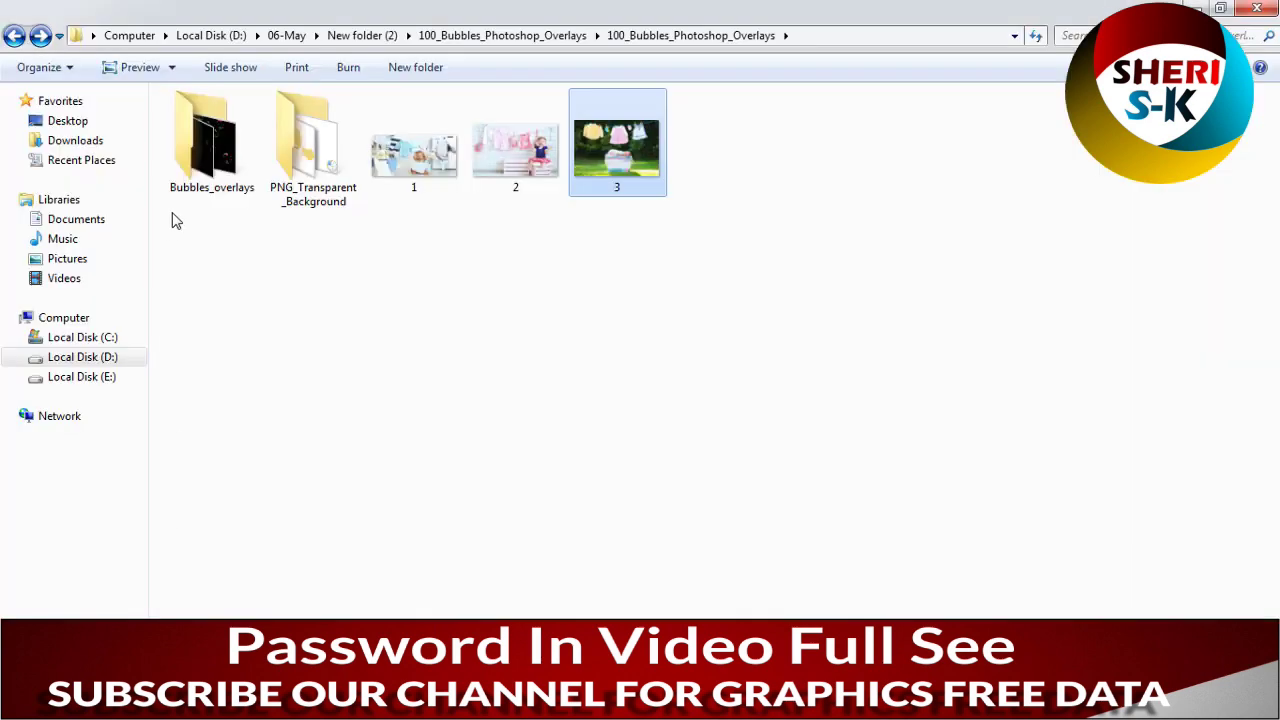
{"action": "left_click", "coordinate": [213, 148]}
{"action": "double_click", "coordinate": [213, 148]}
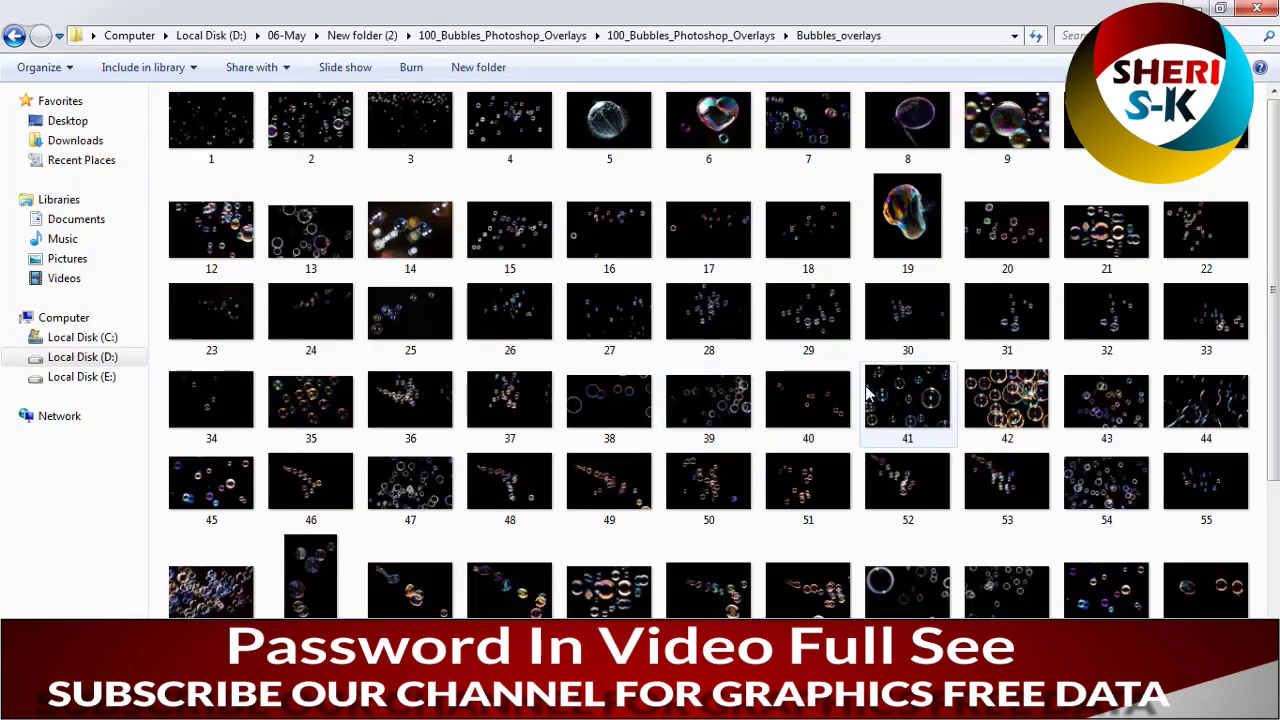
Step: Open bubble overlay 39.jpg from Bubbles_overlays with Adobe Photoshop CC 2018
{"action": "left_click", "coordinate": [712, 482]}
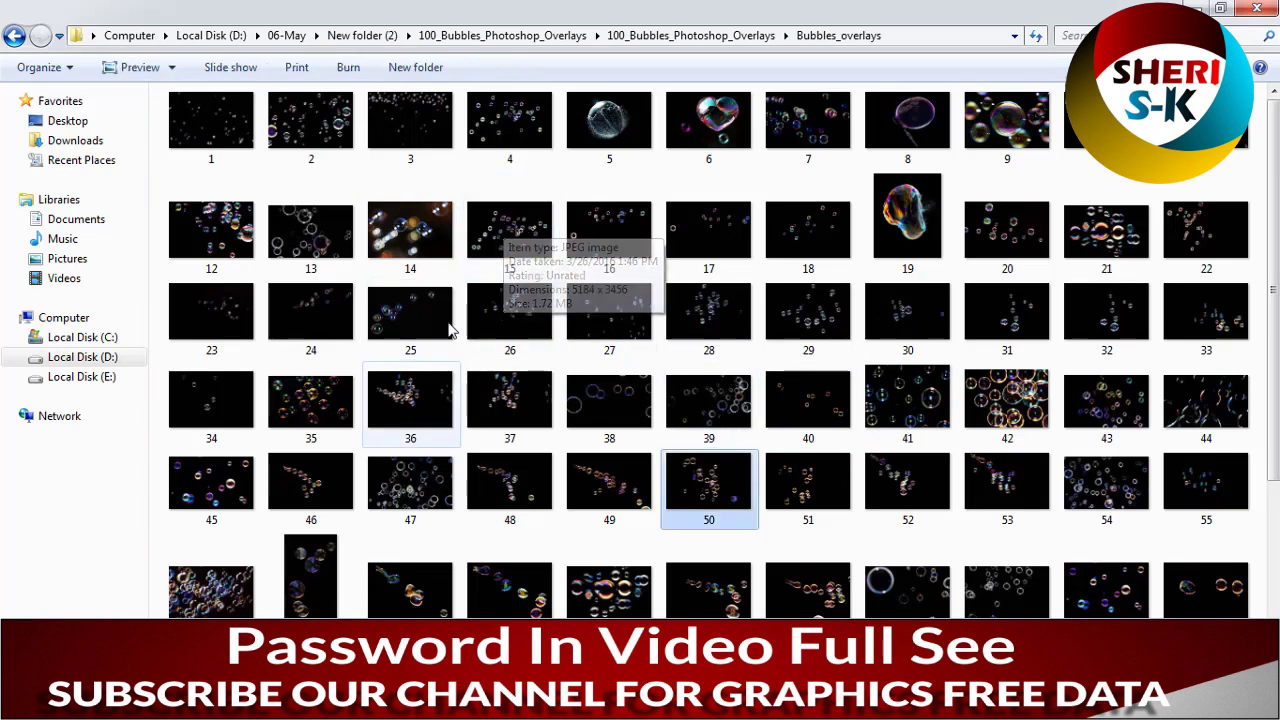
{"action": "right_click", "coordinate": [677, 368]}
{"action": "left_click", "coordinate": [609, 400]}
{"action": "right_click", "coordinate": [716, 402]}
{"action": "mouse_move", "coordinate": [774, 392]}
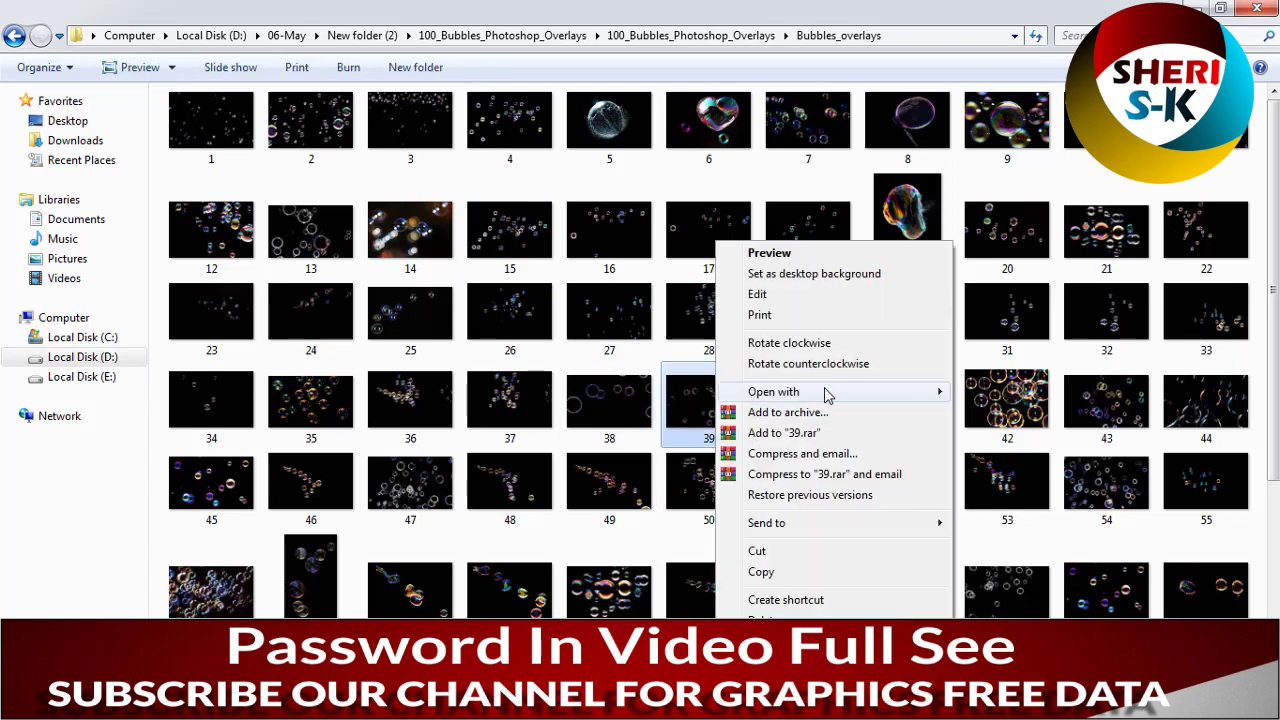
{"action": "left_click", "coordinate": [1000, 393]}
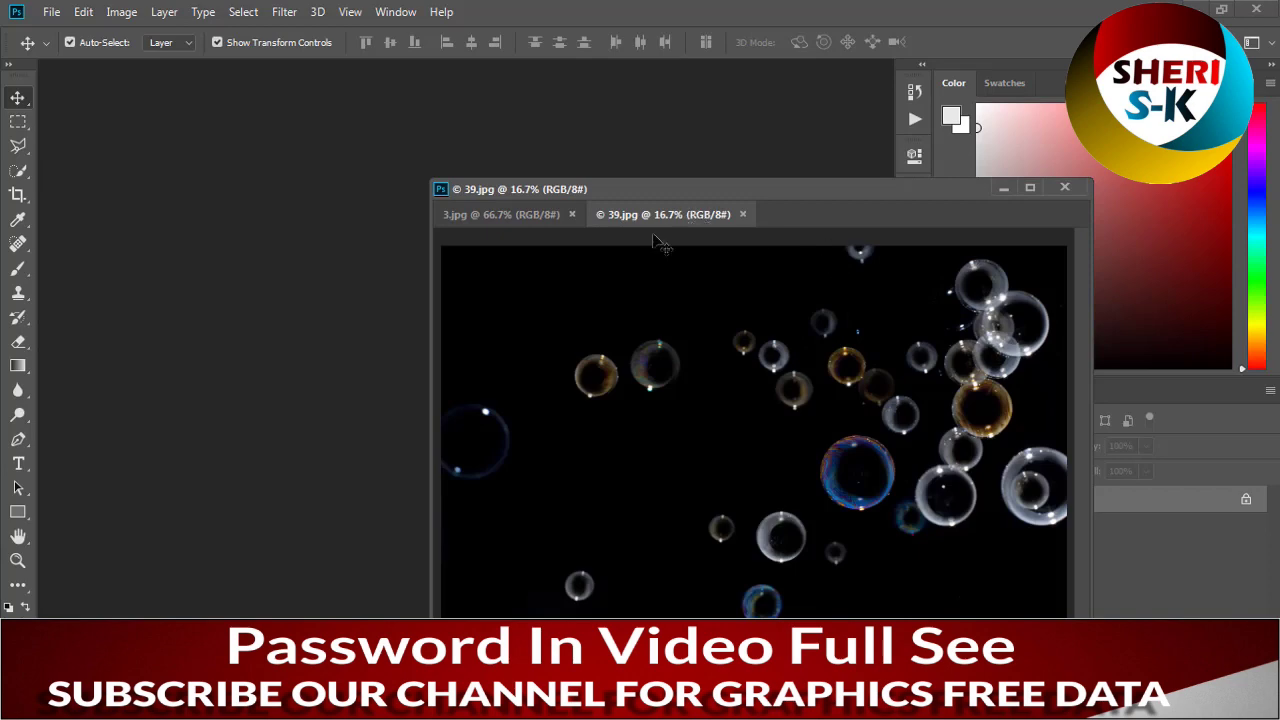
Step: Float 39.jpg into its own window and resize it to 1200 px wide
{"action": "left_click_drag", "start_coordinate": [663, 214], "coordinate": [491, 258]}
{"action": "right_click", "coordinate": [336, 244]}
{"action": "left_click", "coordinate": [367, 280]}
{"action": "type", "text": "1200"}
{"action": "left_click", "coordinate": [686, 390]}
Step: Place the 39 bubbles onto baby photo 3.jpg in Screen mode and reposition them
{"action": "key", "text": "v"}
{"action": "mouse_move", "coordinate": [555, 448]}
{"action": "left_mouse_down"}
{"action": "mouse_move", "coordinate": [897, 447]}
{"action": "mouse_move", "coordinate": [845, 377]}
{"action": "mouse_move", "coordinate": [731, 373]}
{"action": "left_mouse_up"}
{"action": "key", "text": "ctrl+t"}
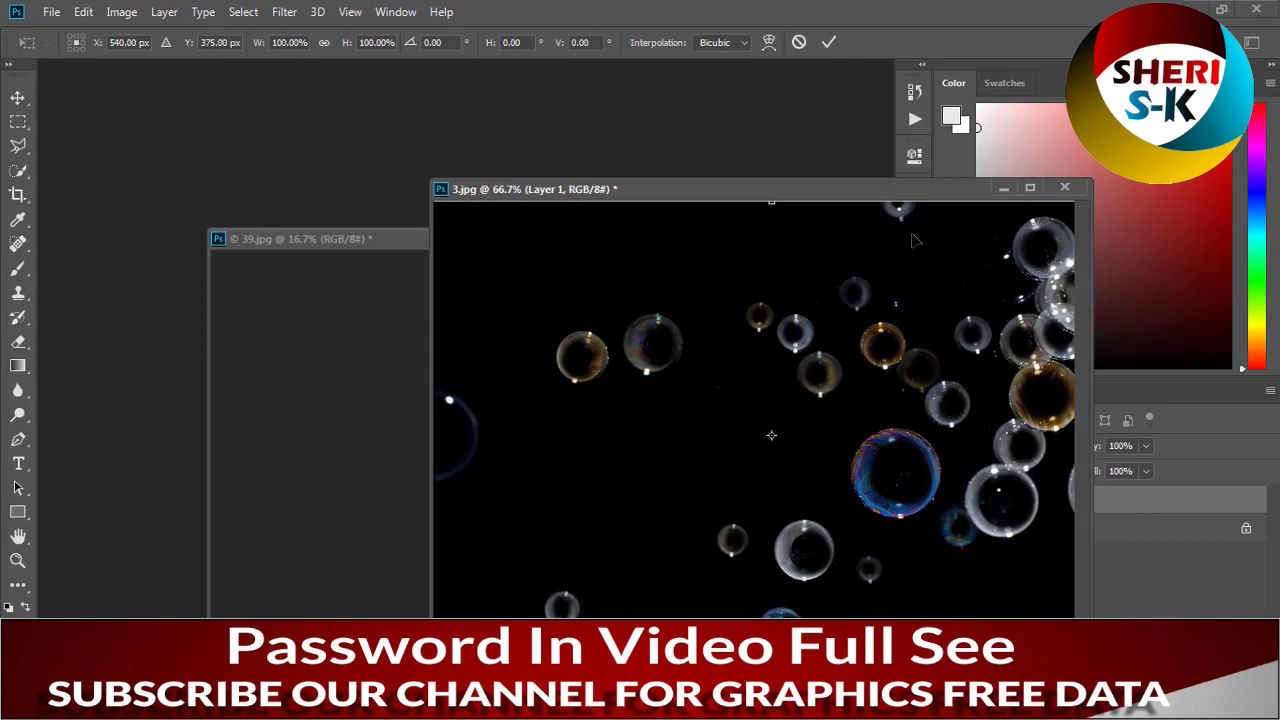
{"action": "left_click_drag", "start_coordinate": [889, 199], "coordinate": [654, 197]}
{"action": "left_click", "coordinate": [995, 446]}
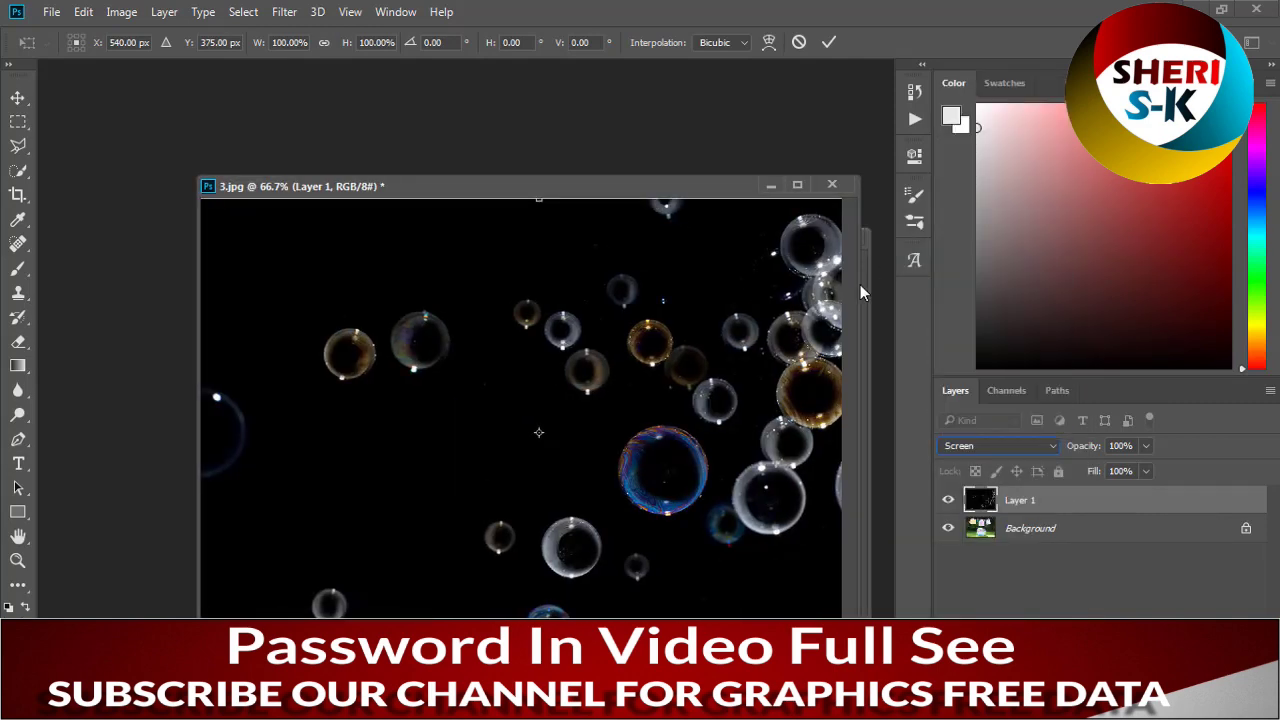
{"action": "left_click", "coordinate": [960, 195]}
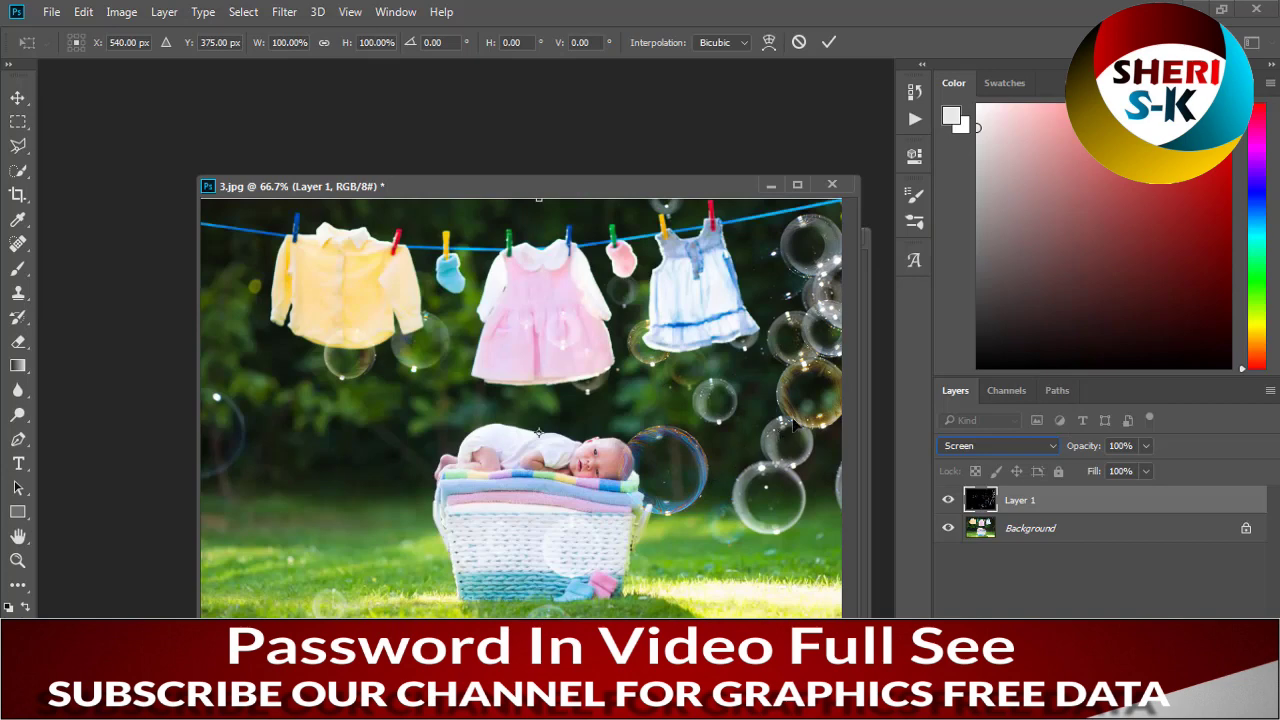
{"action": "left_click_drag", "start_coordinate": [796, 413], "coordinate": [744, 433]}
{"action": "left_click_drag", "start_coordinate": [690, 472], "coordinate": [760, 420]}
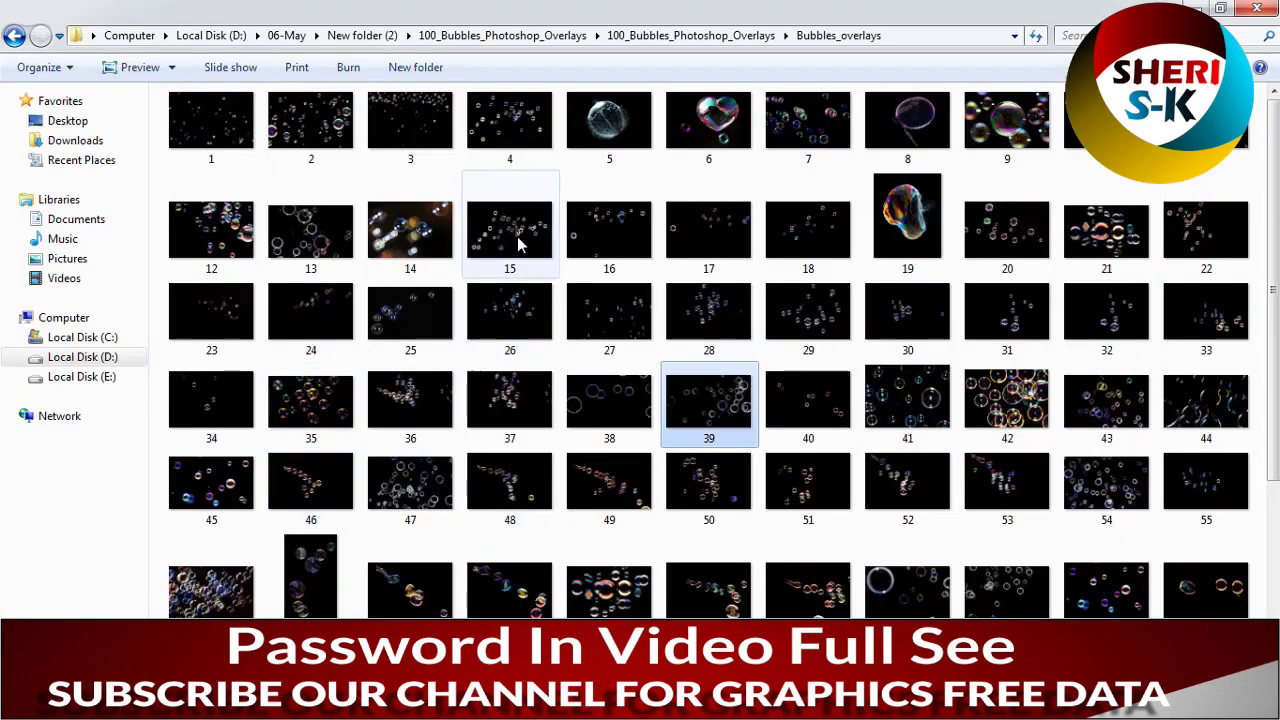
Step: Open overlay 15.jpg in Photoshop, answering Don't Apply on the pending transformation
{"action": "right_click", "coordinate": [518, 240]}
{"action": "left_click", "coordinate": [800, 391]}
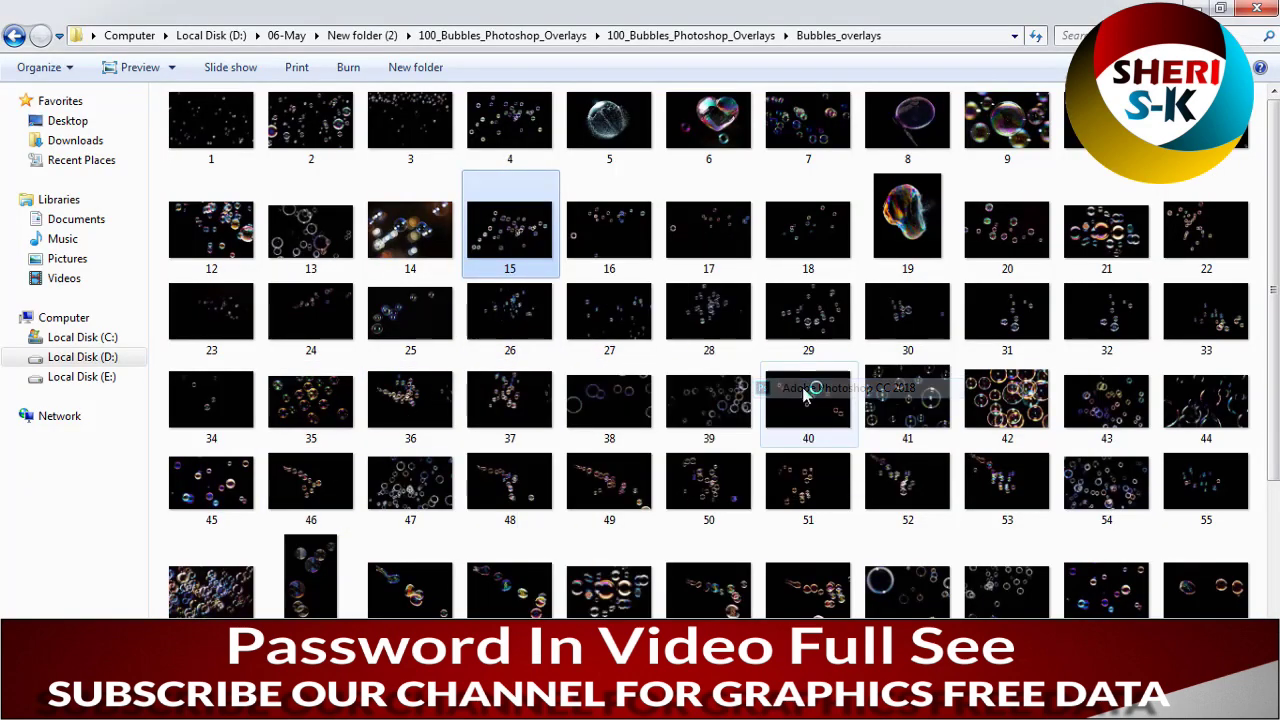
{"action": "left_click", "coordinate": [755, 280]}
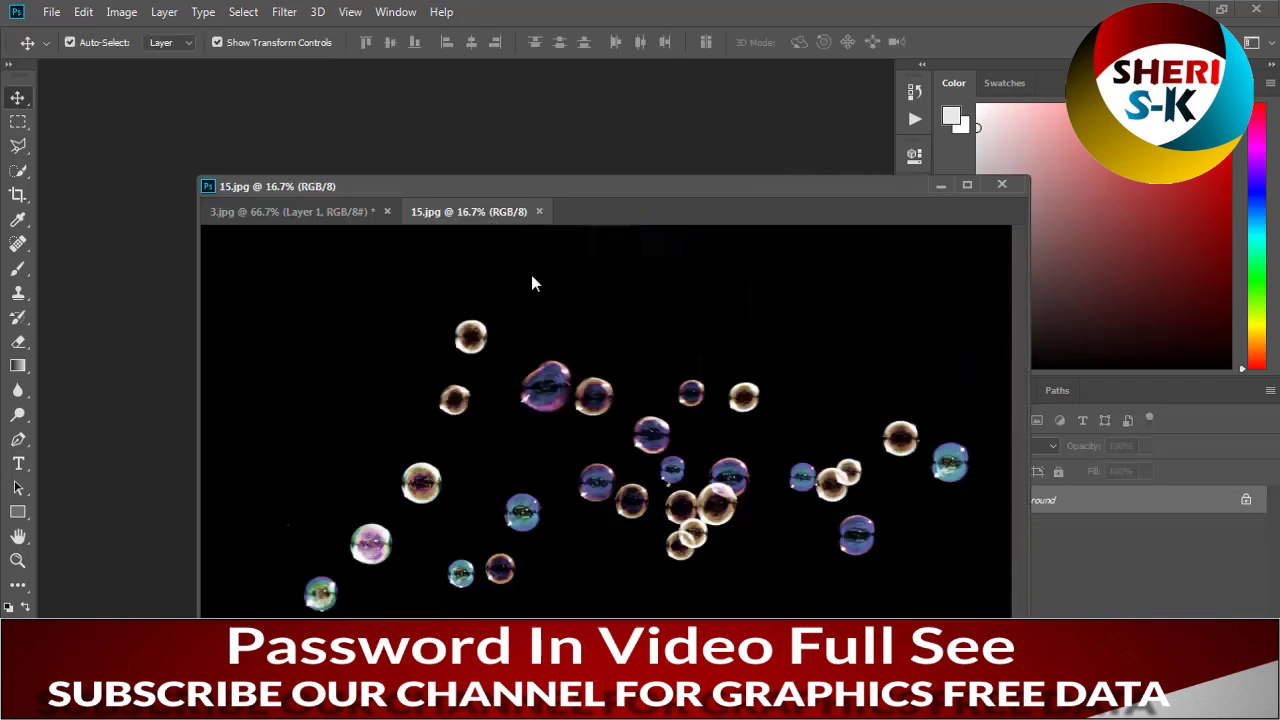
Step: Float 15.jpg and resize it to 1200 × 800 px
{"action": "left_click_drag", "start_coordinate": [468, 211], "coordinate": [541, 265]}
{"action": "right_click", "coordinate": [565, 261]}
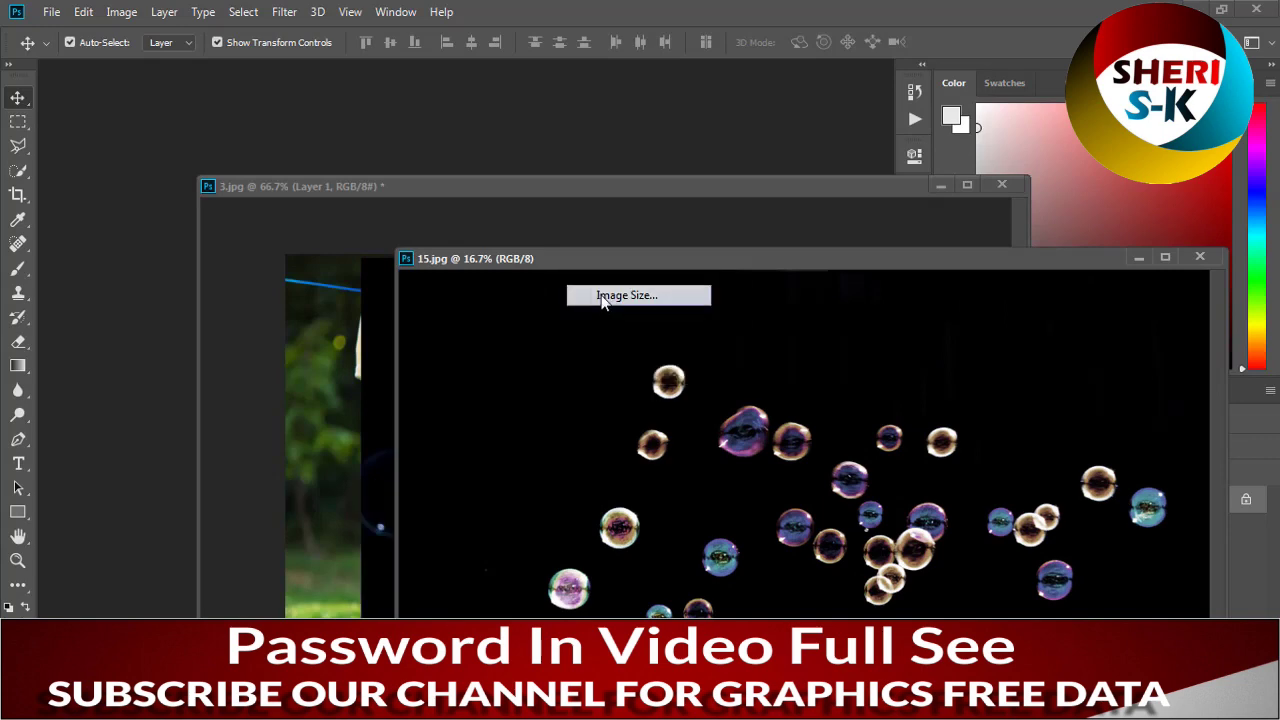
{"action": "left_click", "coordinate": [626, 295]}
{"action": "type", "text": "1200"}
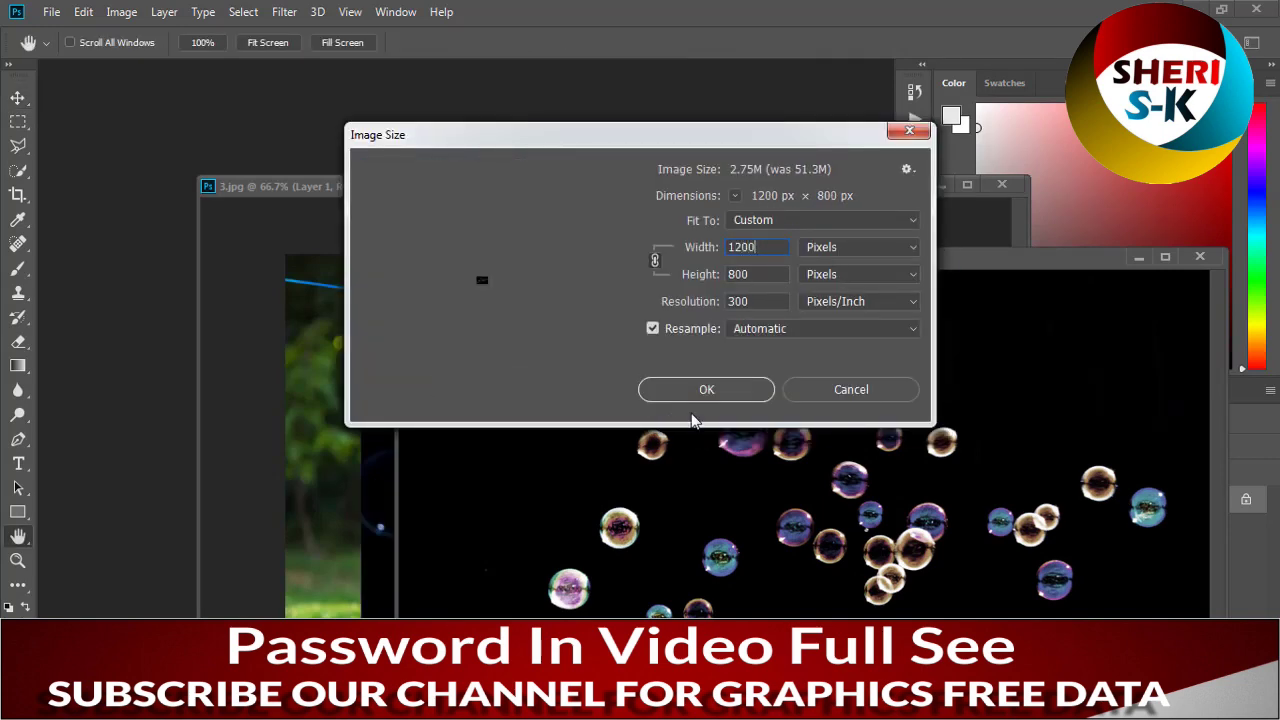
{"action": "left_click", "coordinate": [700, 391]}
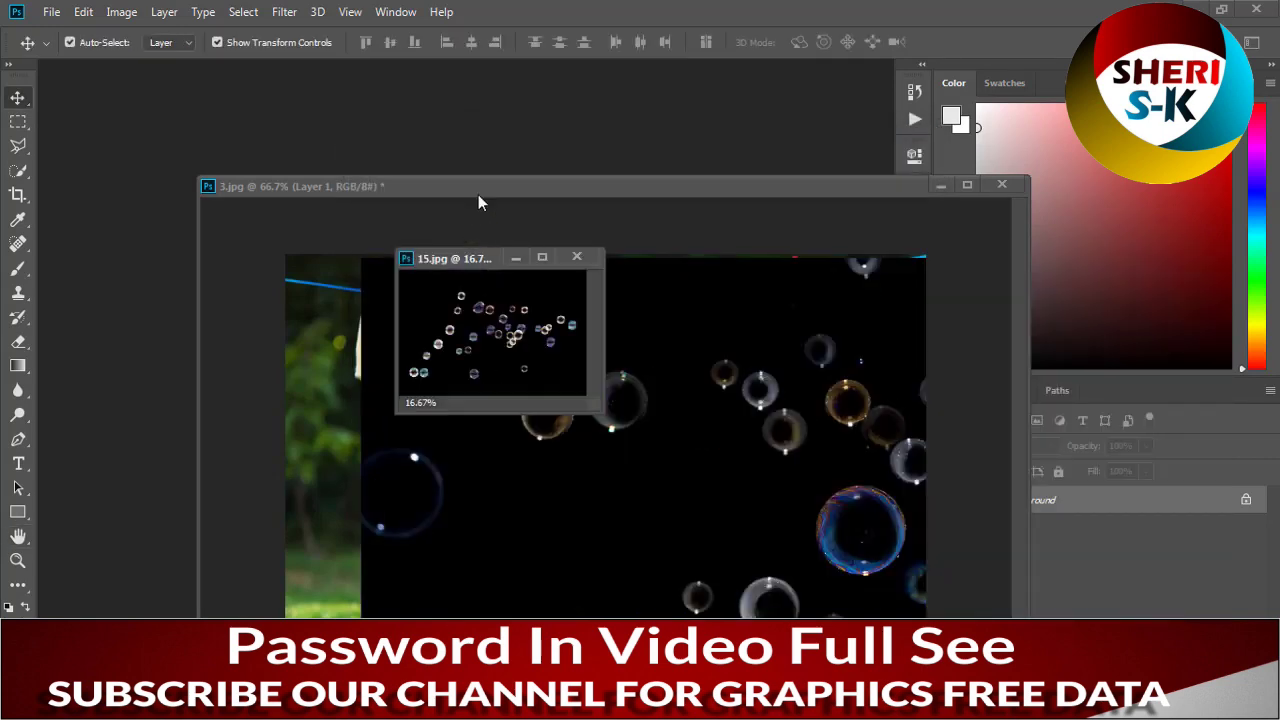
Step: Undo the first bubbles placement, close 39.jpg without saving, and drag the 15 bubbles into 3.jpg
{"action": "left_click_drag", "start_coordinate": [490, 330], "coordinate": [777, 375]}
{"action": "key", "text": "ctrl+z"}
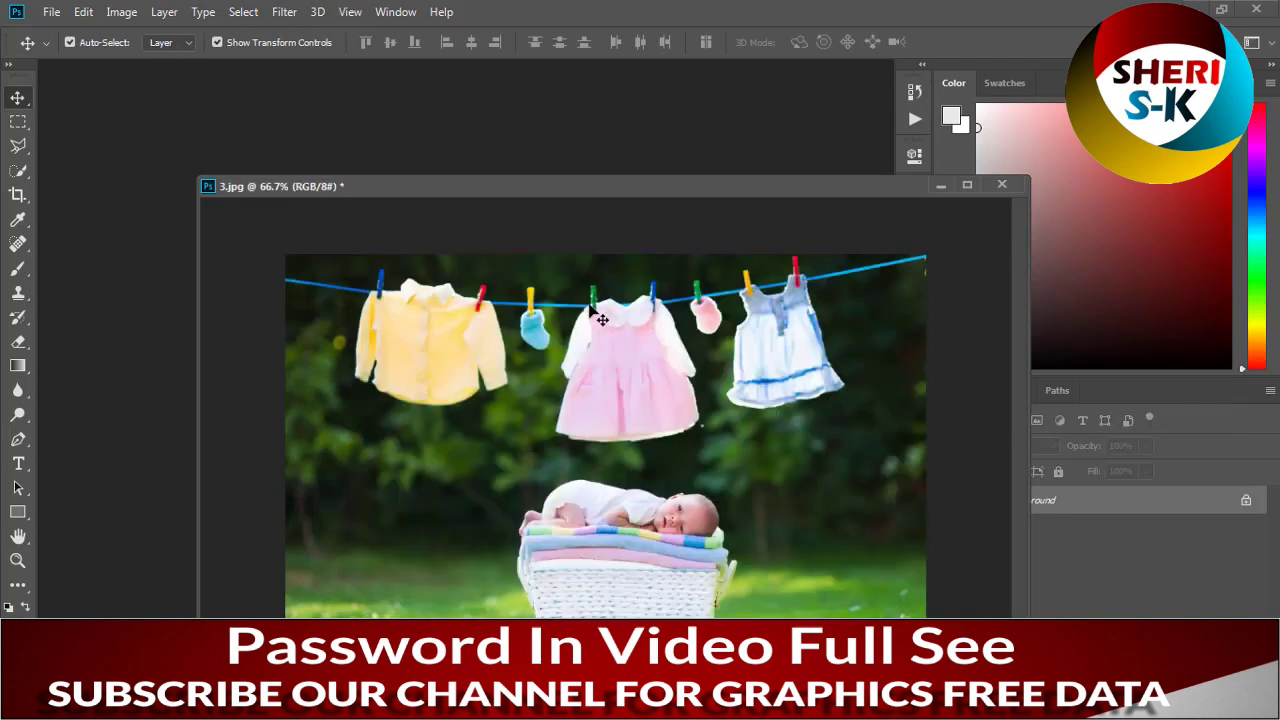
{"action": "left_click_drag", "start_coordinate": [460, 195], "coordinate": [707, 188]}
{"action": "left_click", "coordinate": [381, 331]}
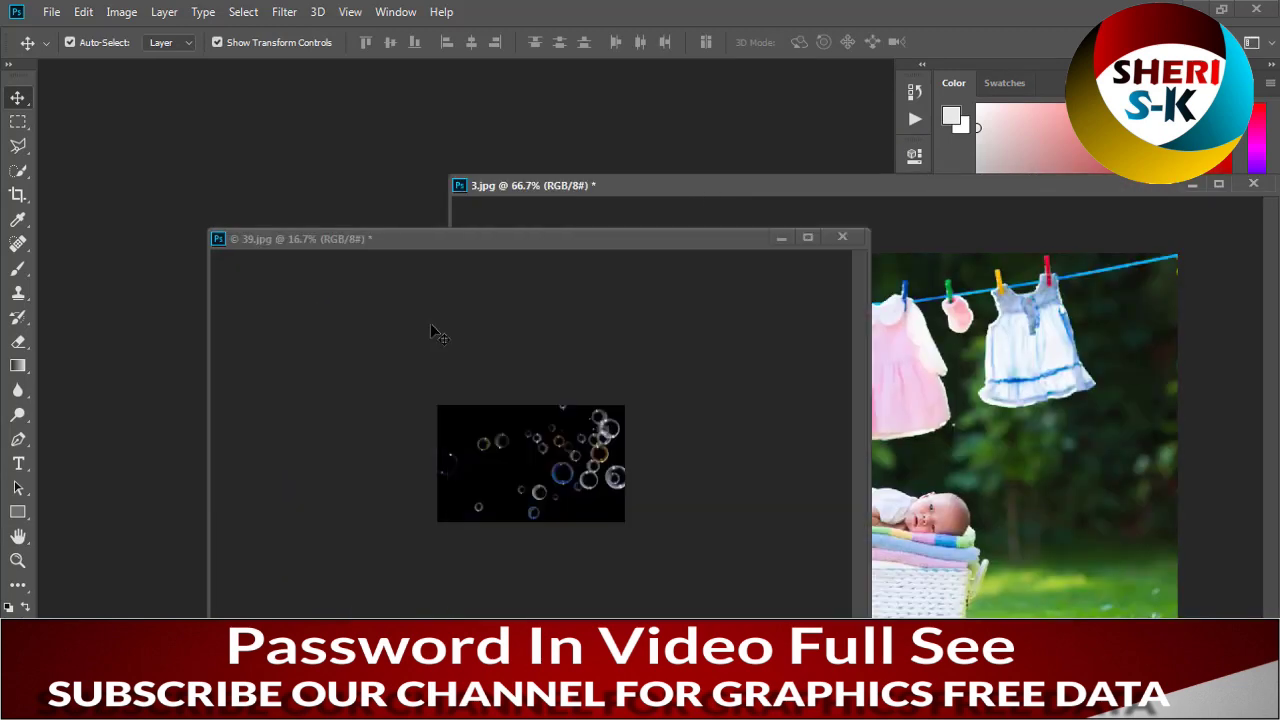
{"action": "left_click", "coordinate": [842, 237]}
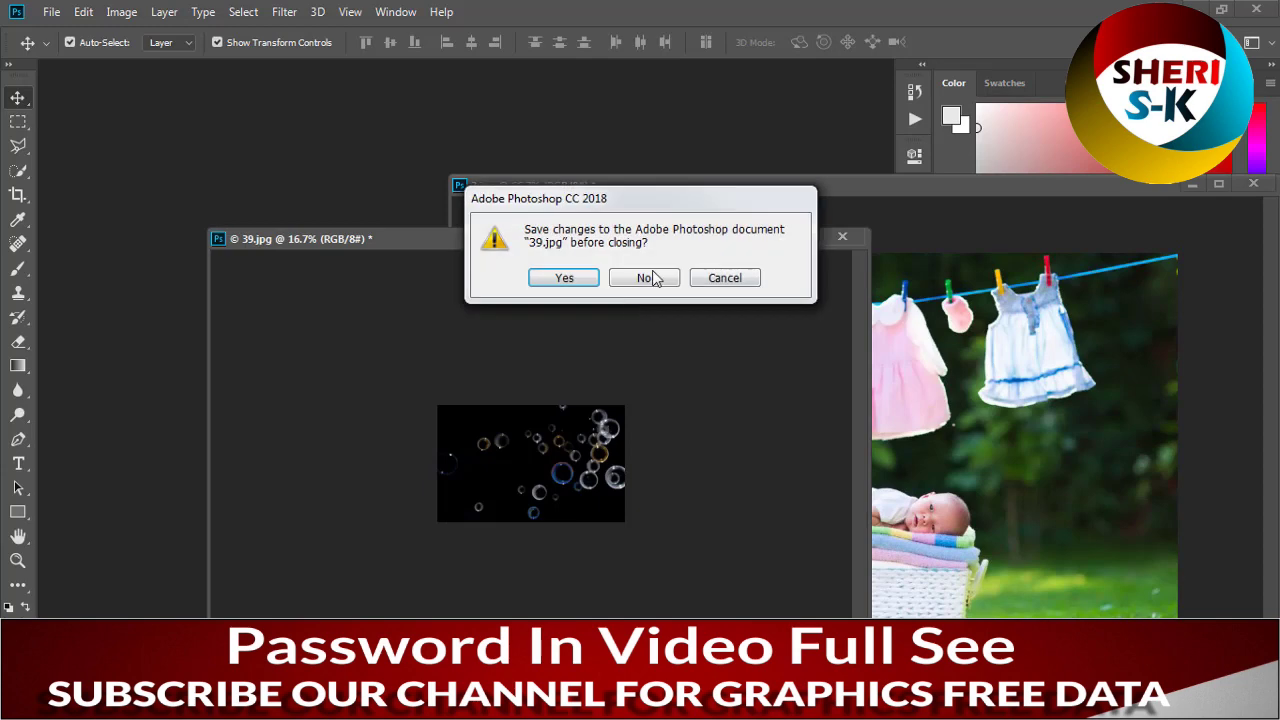
{"action": "left_click", "coordinate": [649, 277]}
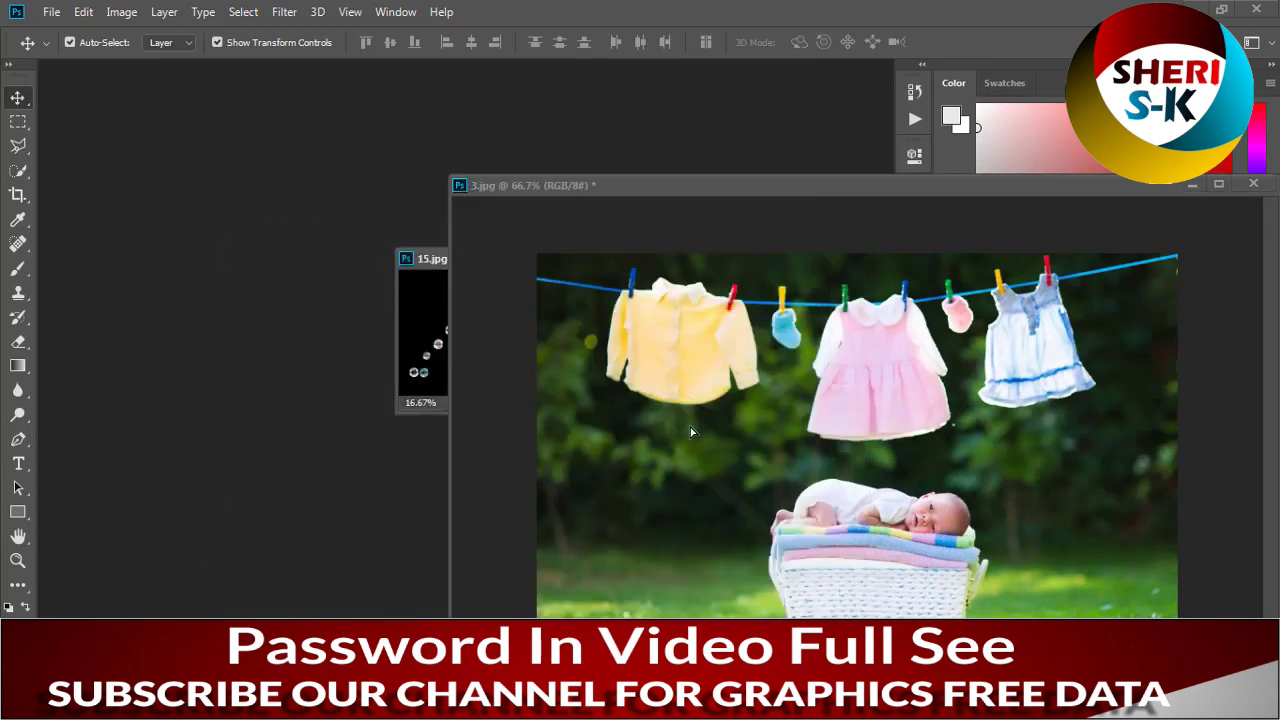
{"action": "left_click_drag", "start_coordinate": [465, 326], "coordinate": [762, 376]}
Step: Scale the 15 bubbles to cover 3.jpg, blend them in Screen mode, and shift them up
{"action": "left_click_drag", "start_coordinate": [952, 411], "coordinate": [1244, 504]}
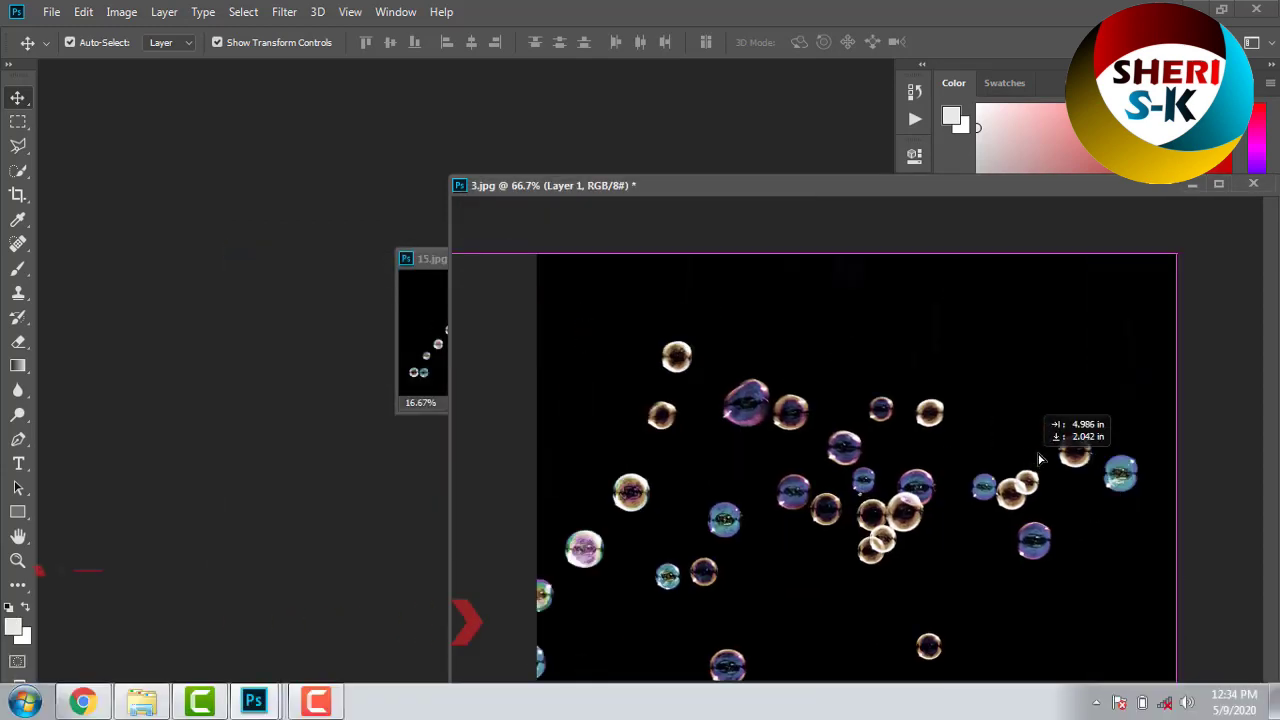
{"action": "left_click_drag", "start_coordinate": [806, 190], "coordinate": [466, 129]}
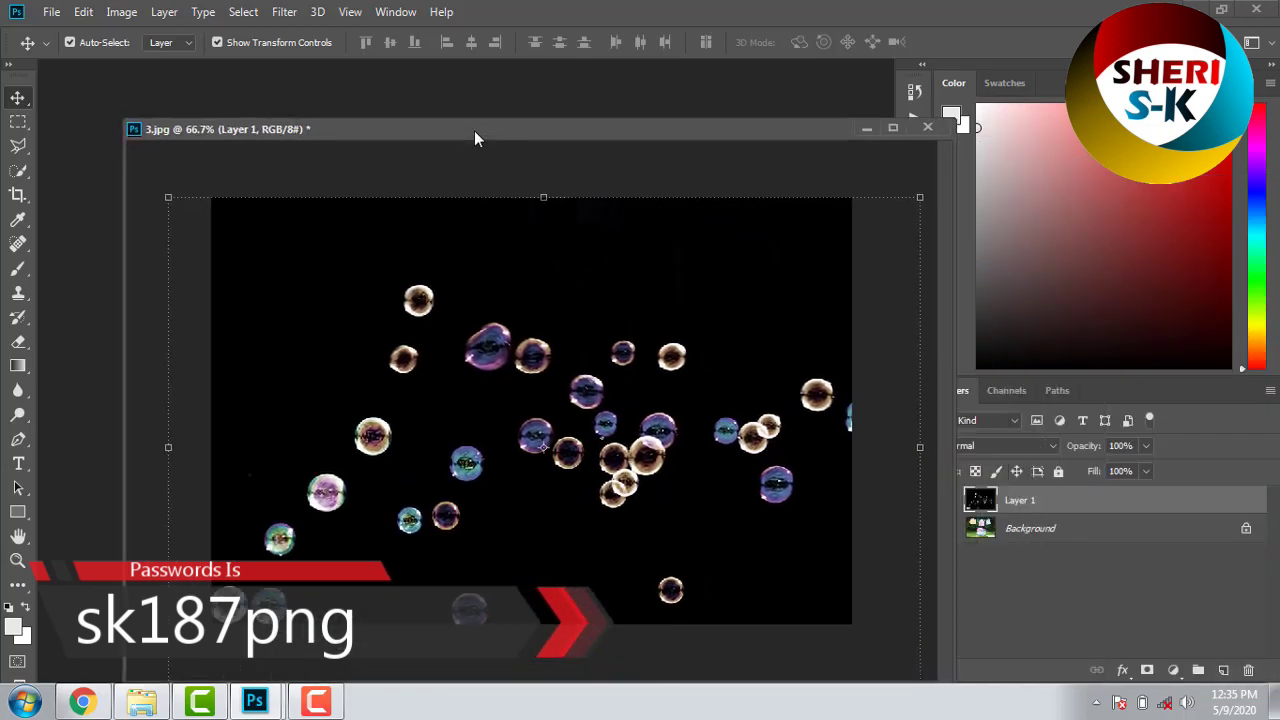
{"action": "left_click", "coordinate": [958, 445]}
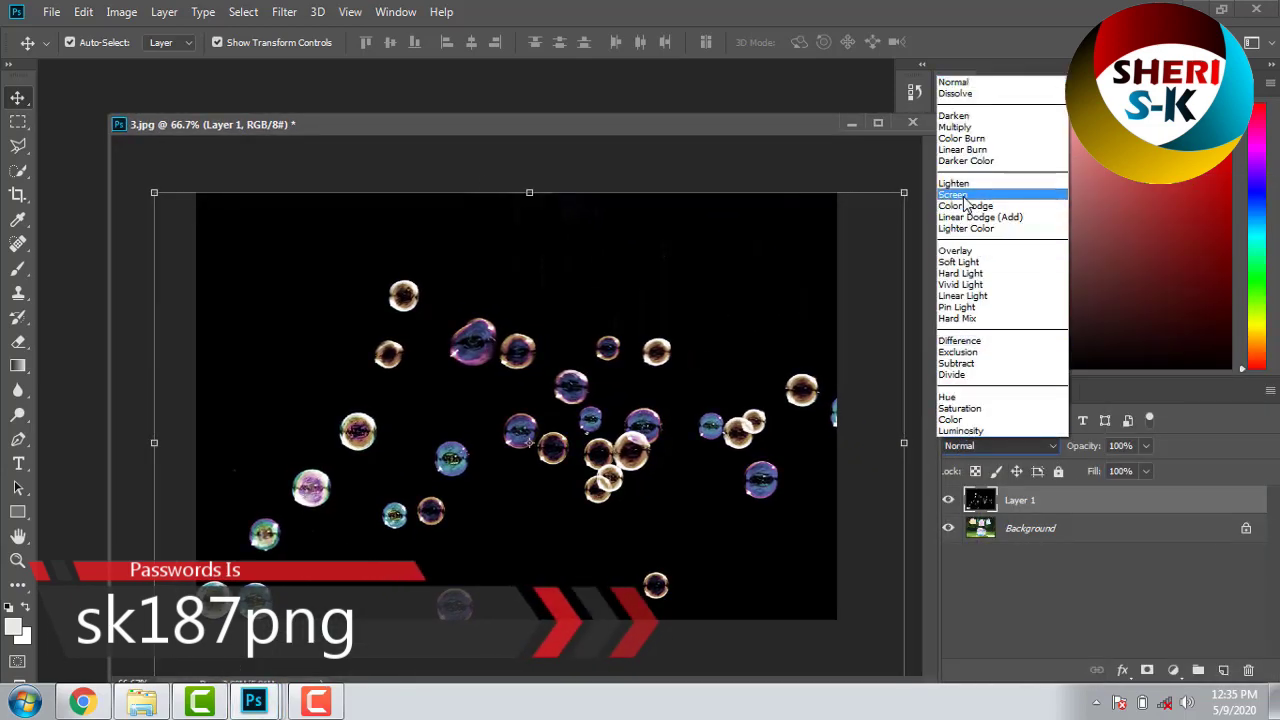
{"action": "left_click", "coordinate": [960, 191]}
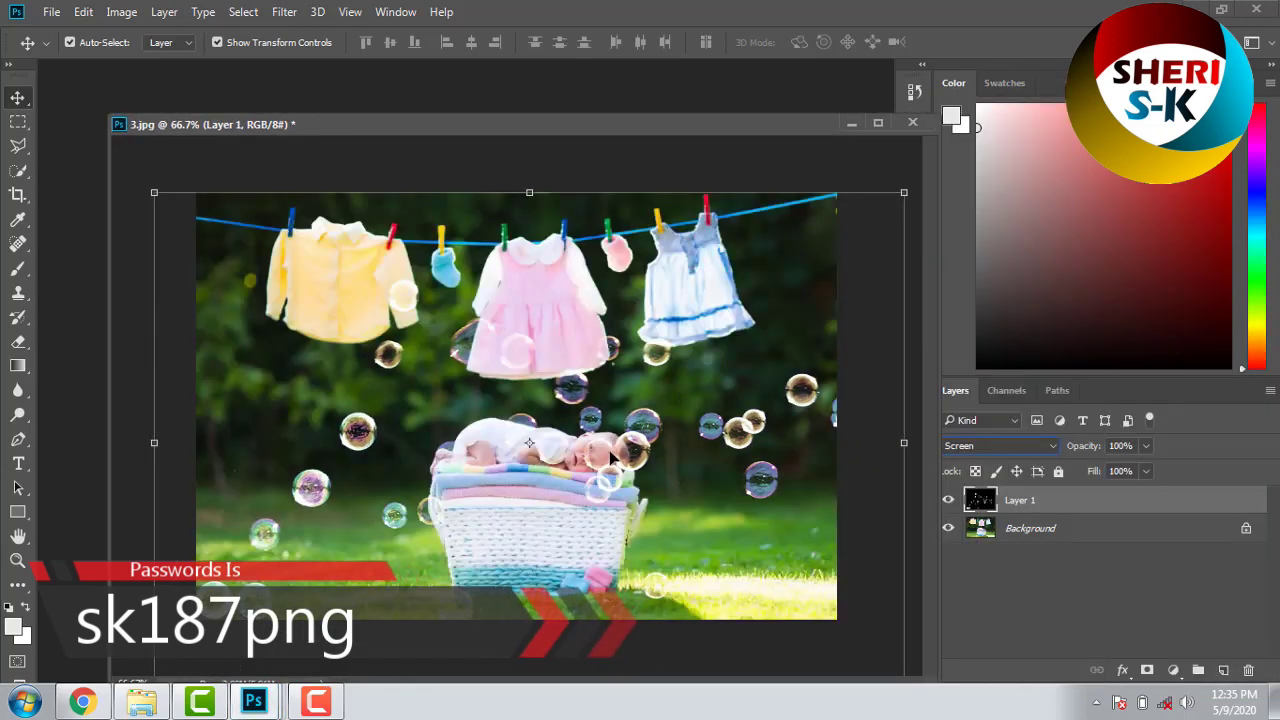
{"action": "left_click_drag", "start_coordinate": [617, 449], "coordinate": [626, 415]}
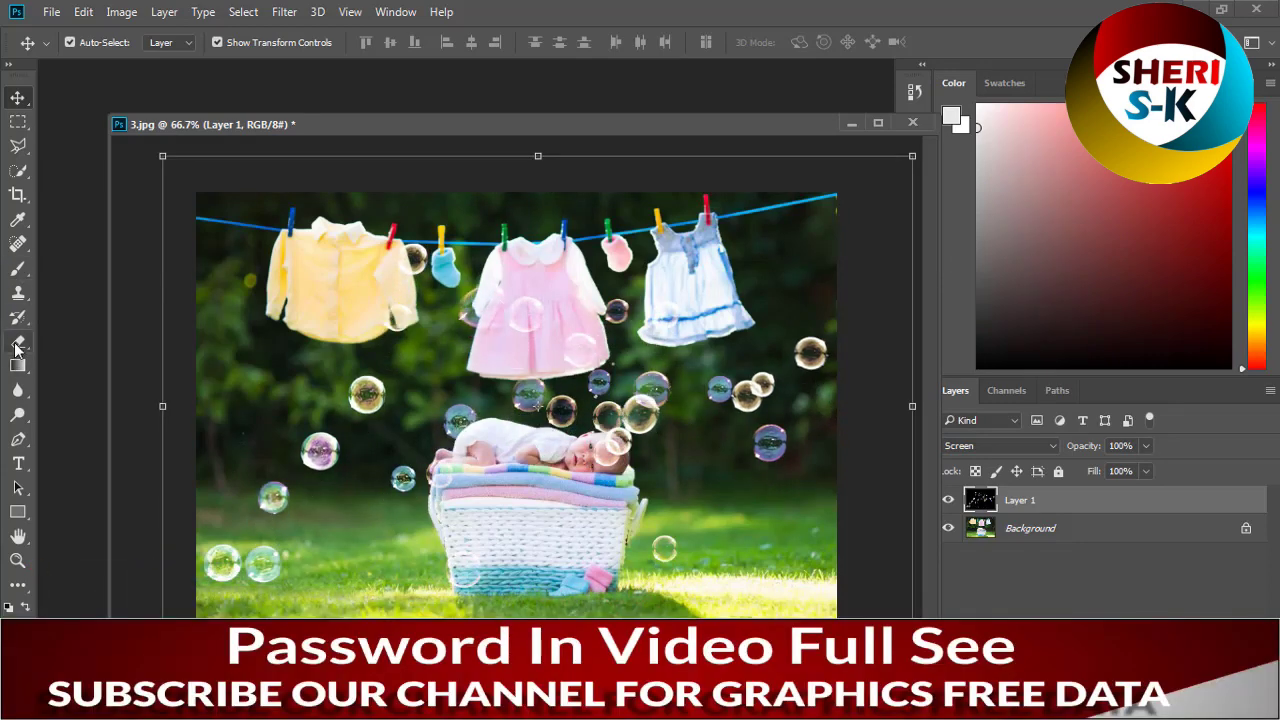
Step: Erase the bubbles above and over the baby's head on Layer 1
{"action": "left_click", "coordinate": [17, 343]}
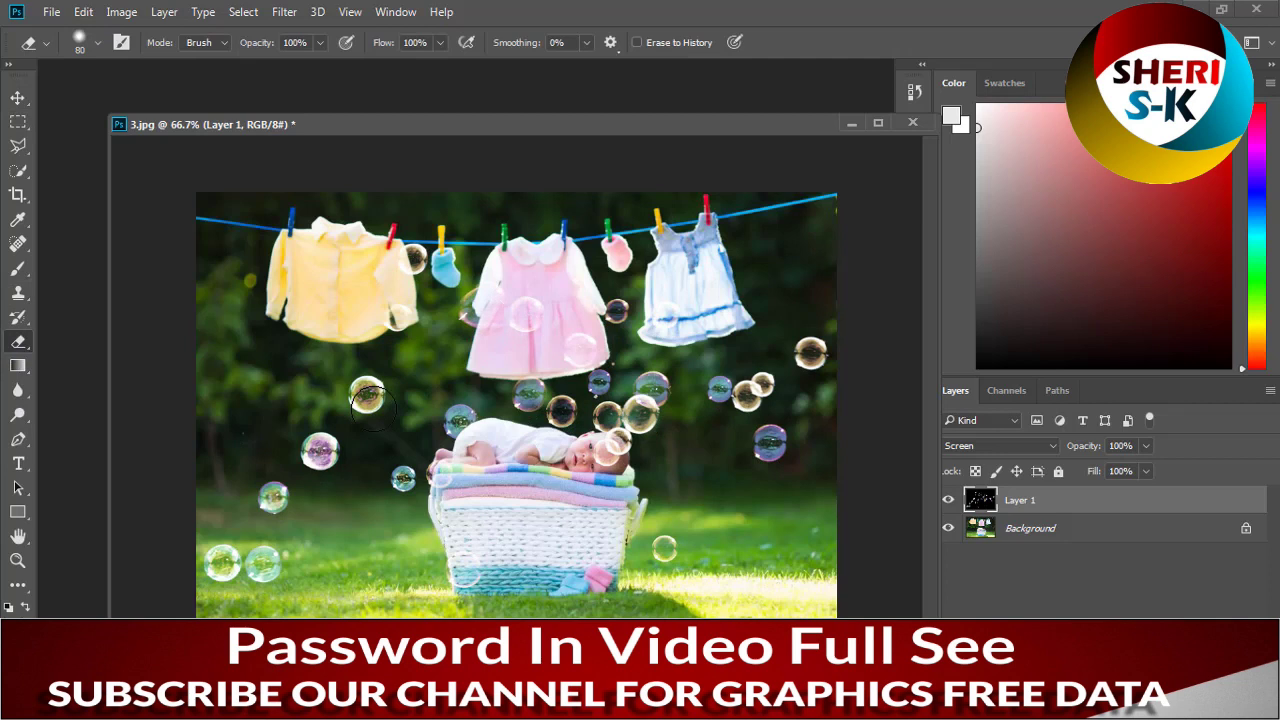
{"action": "left_click_drag", "start_coordinate": [456, 425], "coordinate": [458, 415]}
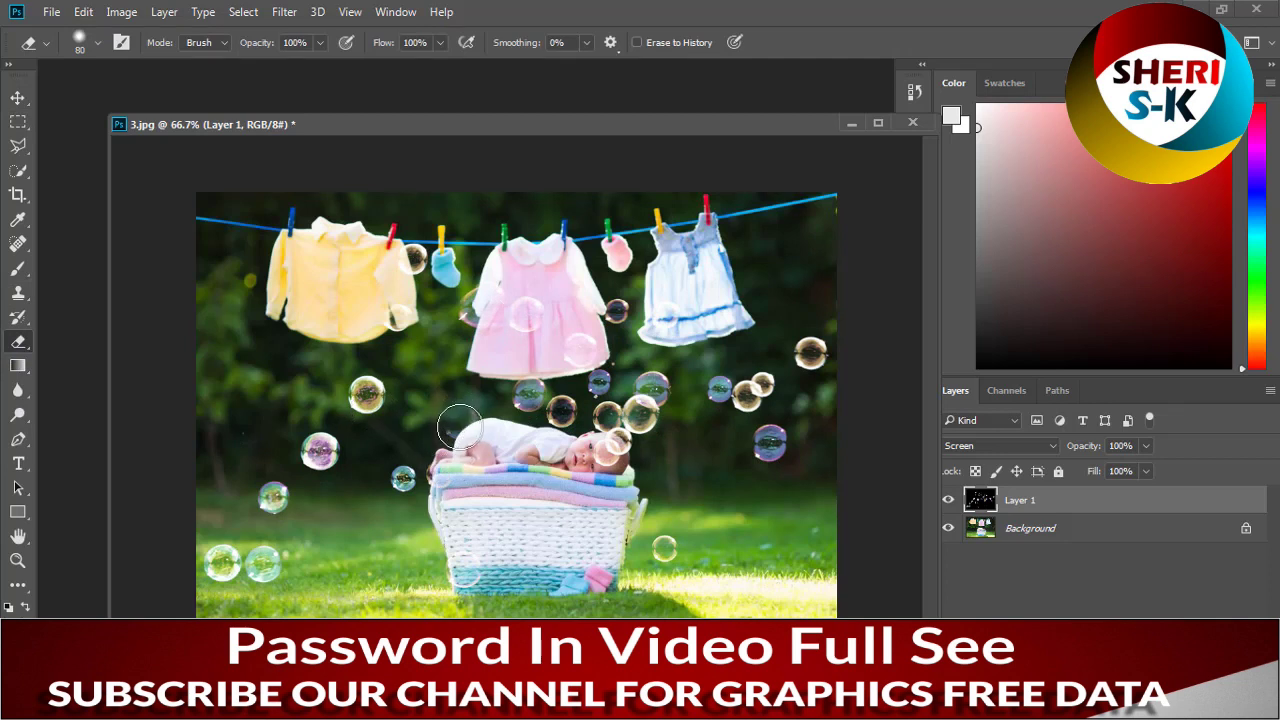
{"action": "left_click_drag", "start_coordinate": [523, 397], "coordinate": [607, 447]}
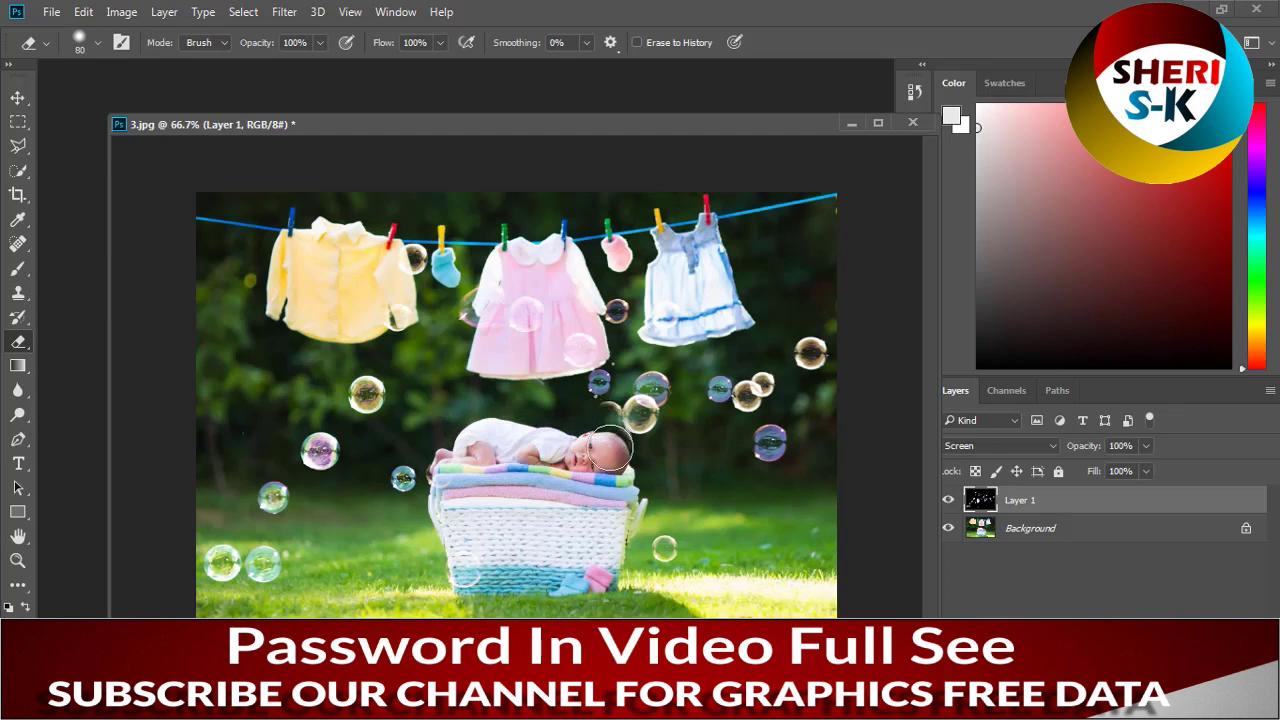